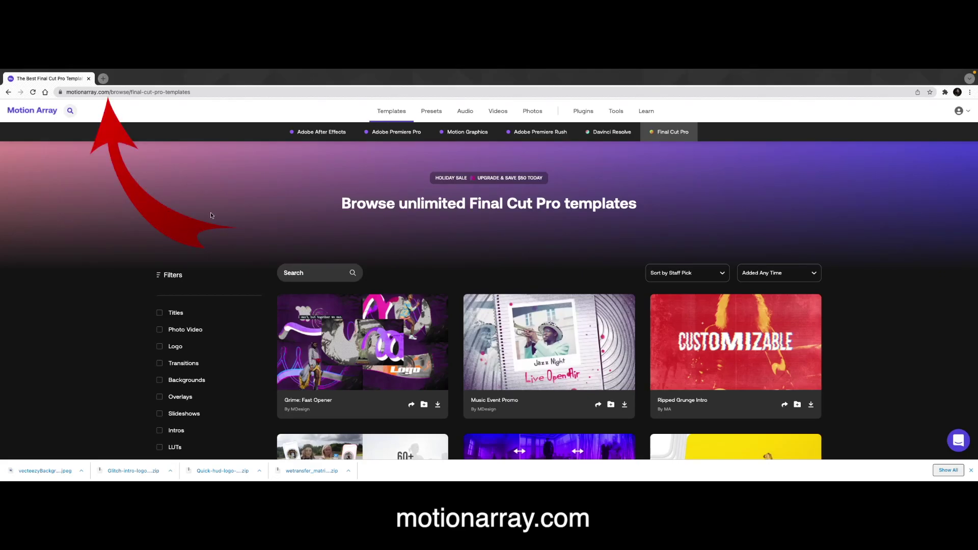
# Look through the DaVinci Resolve, Adobe Premiere Rush and Adobe After Effects template categories, ending on the Final Cut Pro templates
pyautogui.click(168, 91)
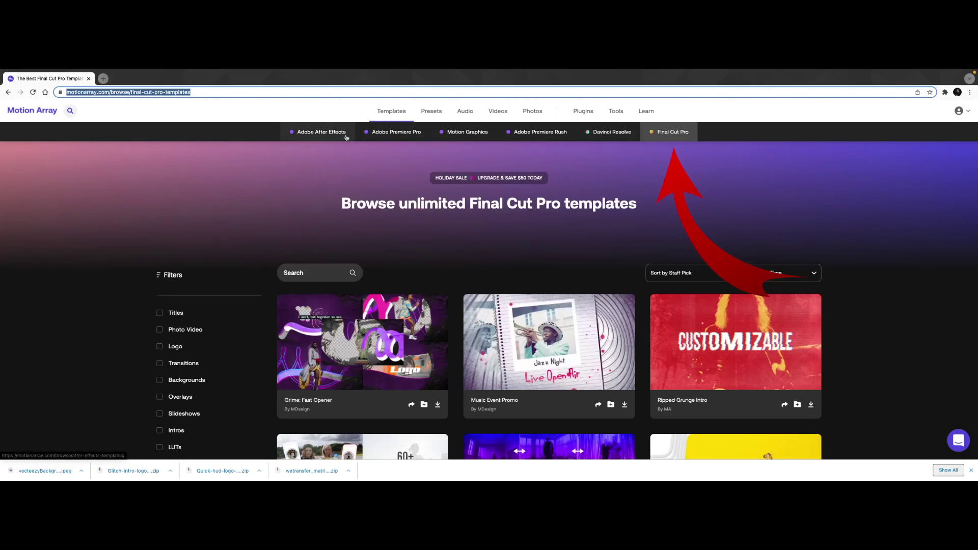
pyautogui.click(668, 133)
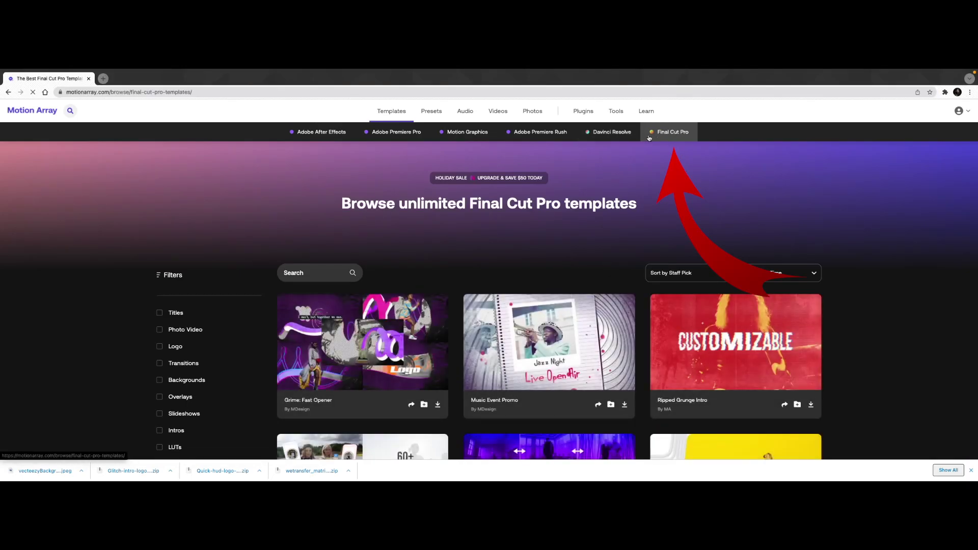
pyautogui.click(605, 134)
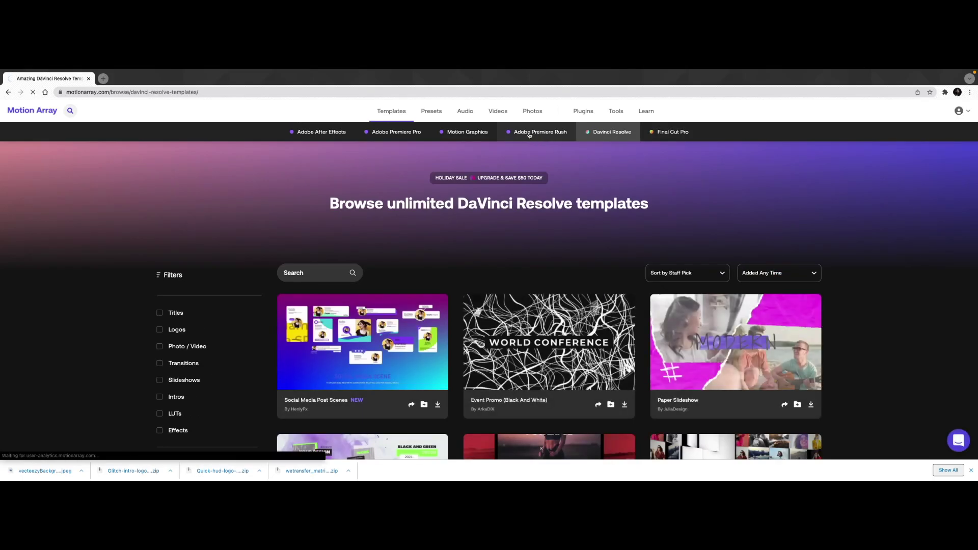
pyautogui.click(530, 135)
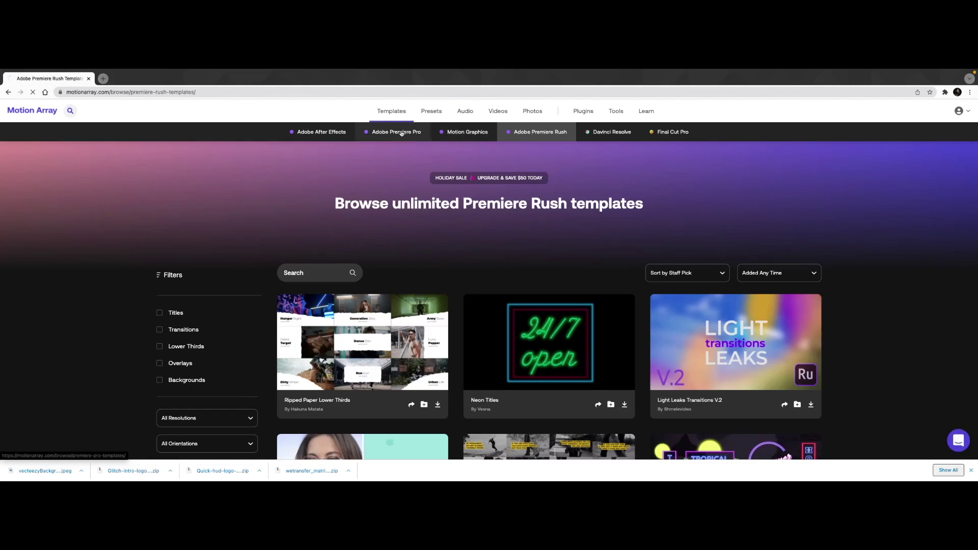
pyautogui.click(341, 133)
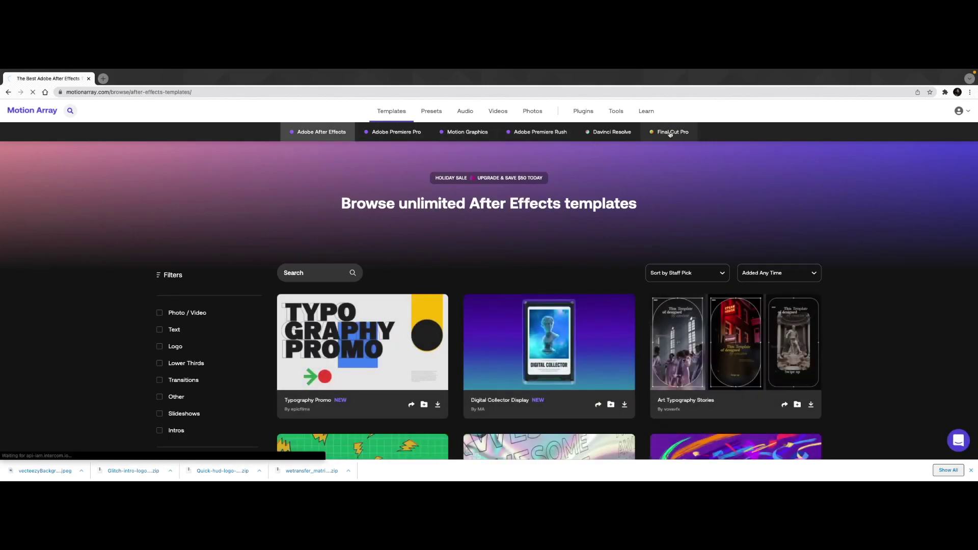
pyautogui.click(670, 133)
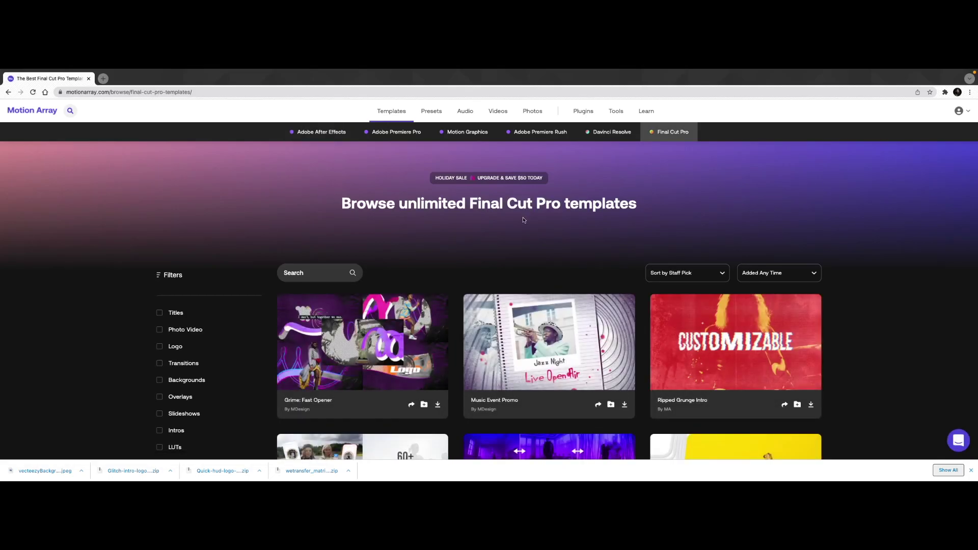
# Filter the Final Cut Pro templates to show only the Logo category
pyautogui.scroll(-1, 523, 220)
pyautogui.scroll(5, 185, 266)
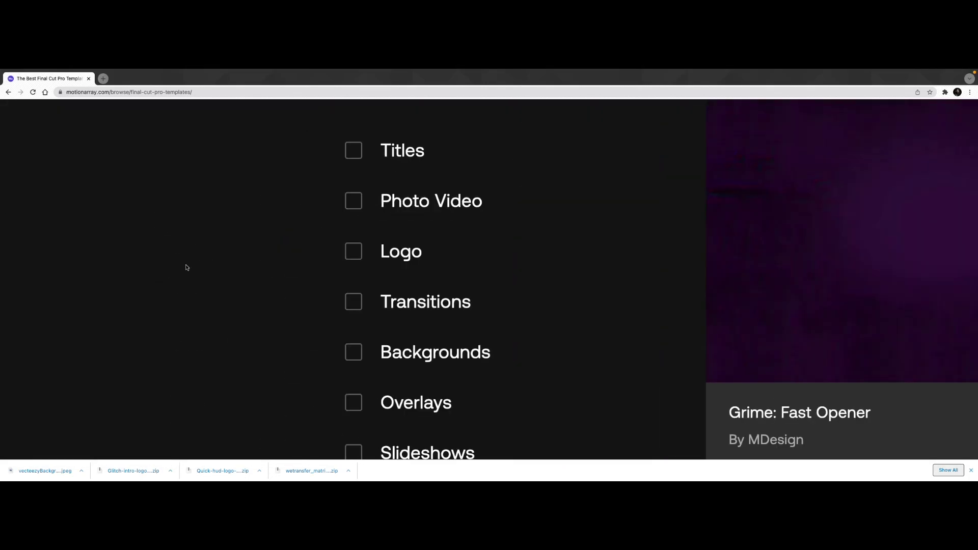
pyautogui.scroll(-1, 472, 243)
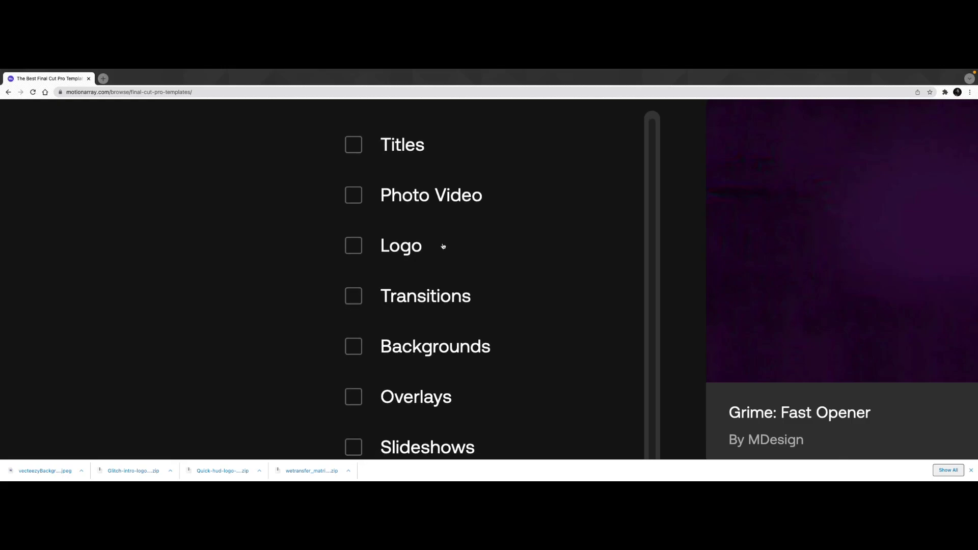
pyautogui.scroll(-5, 432, 321)
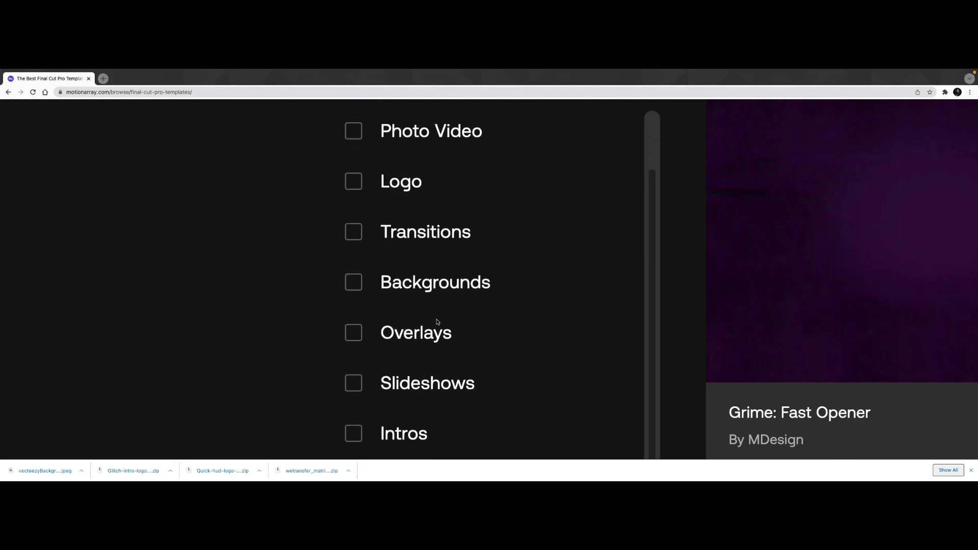
pyautogui.scroll(-5, 437, 321)
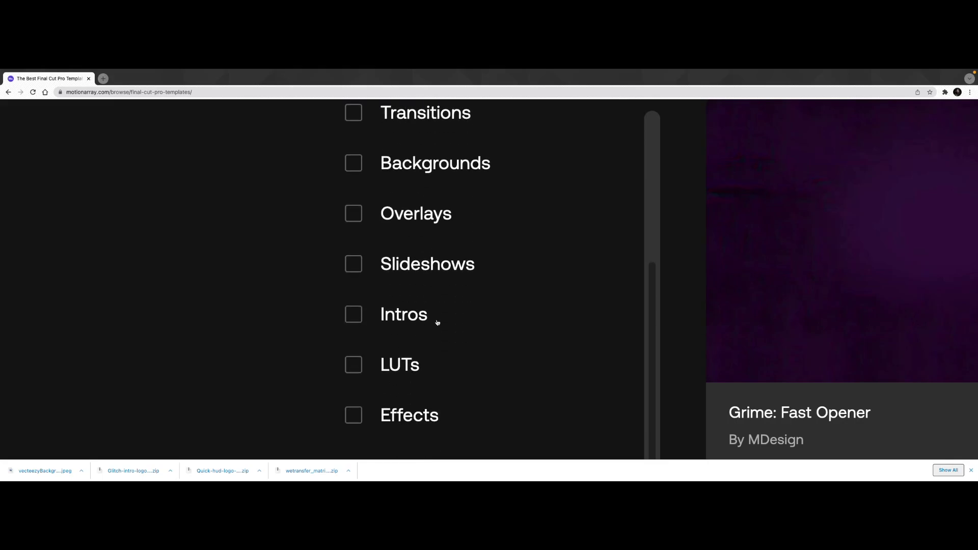
pyautogui.scroll(-5, 433, 321)
pyautogui.scroll(3, 214, 319)
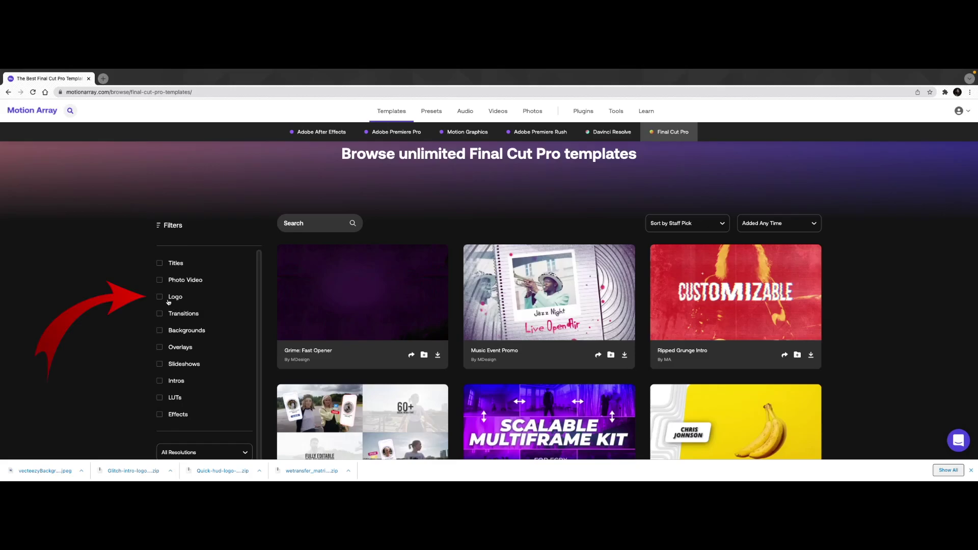
pyautogui.click(159, 297)
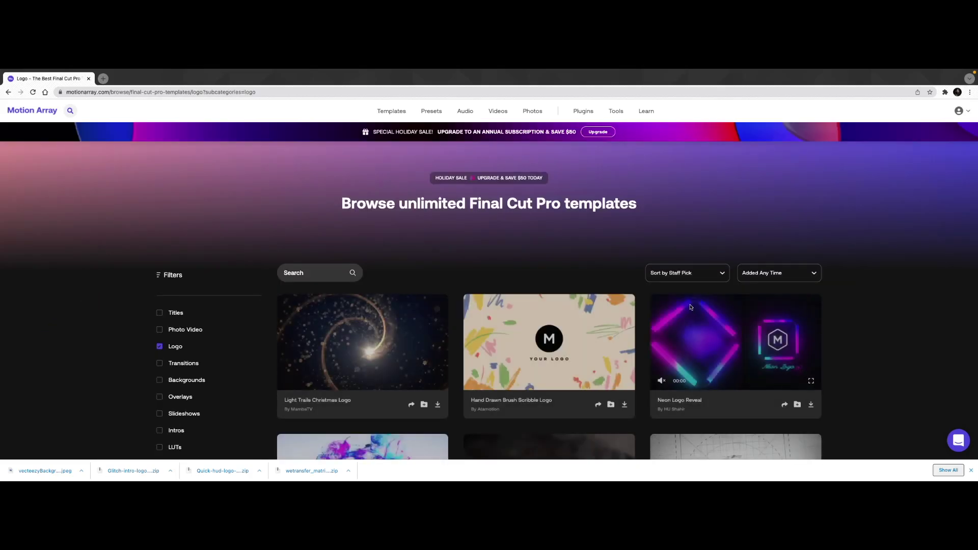
# Preview the Cube Logo template's animation on its item page and return to the logo template results
pyautogui.scroll(-3, 617, 316)
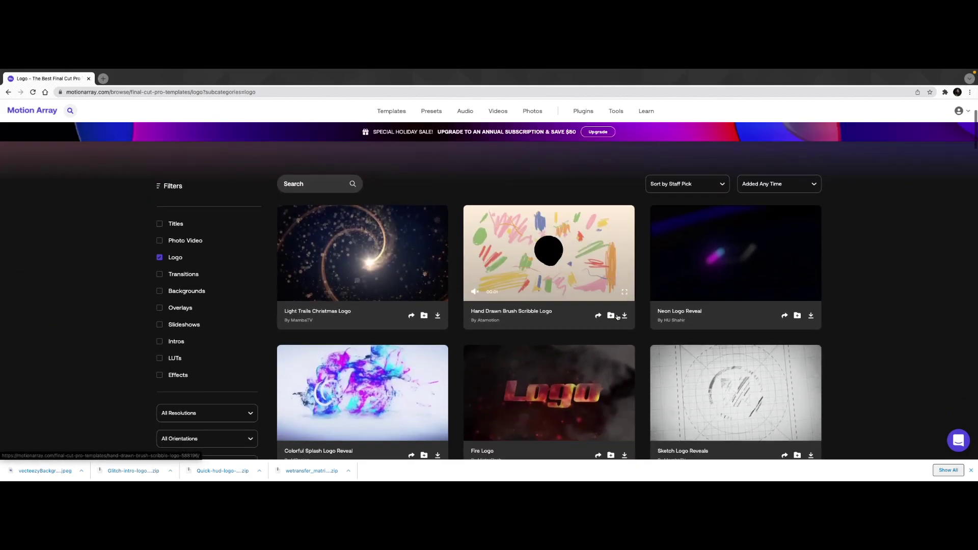
pyautogui.scroll(-6, 617, 317)
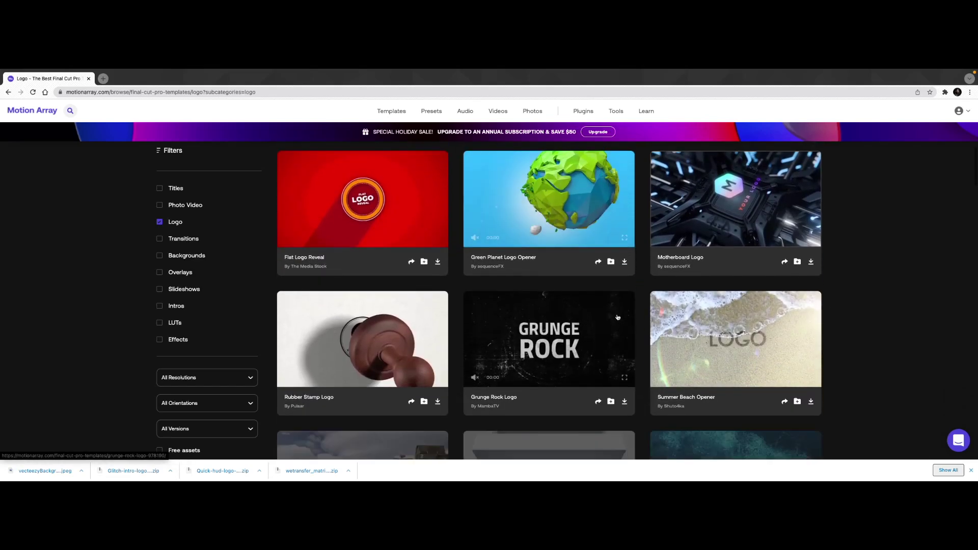
pyautogui.scroll(-2, 617, 317)
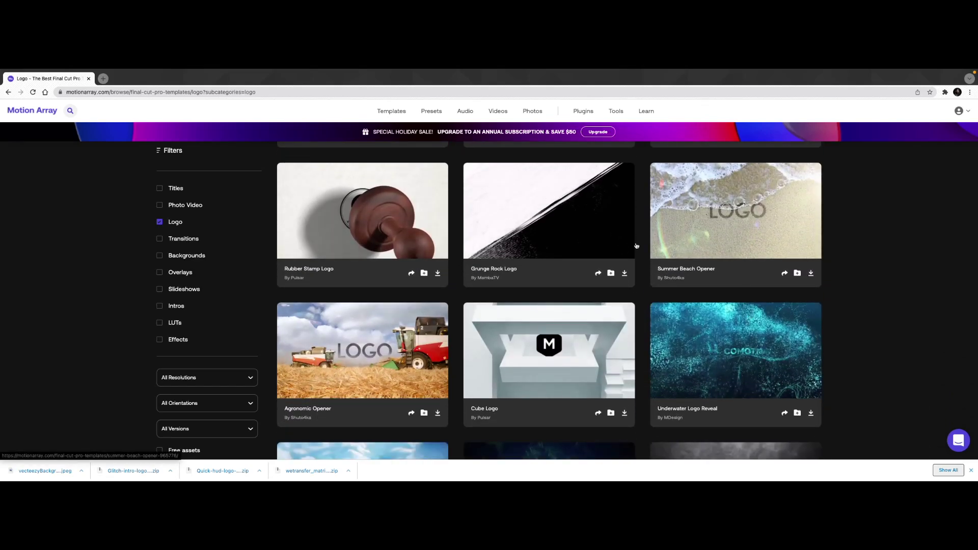
pyautogui.scroll(-1, 497, 298)
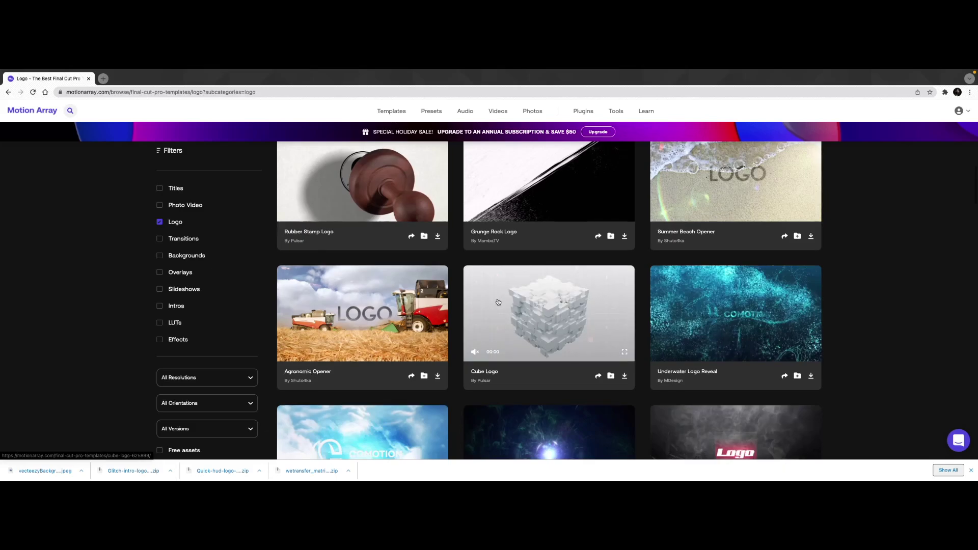
pyautogui.scroll(-2, 482, 305)
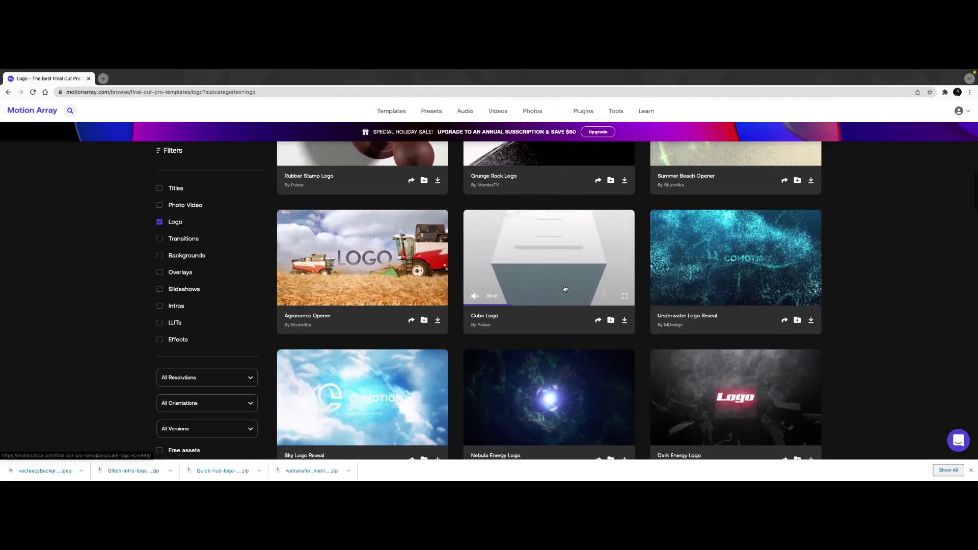
pyautogui.click(567, 236)
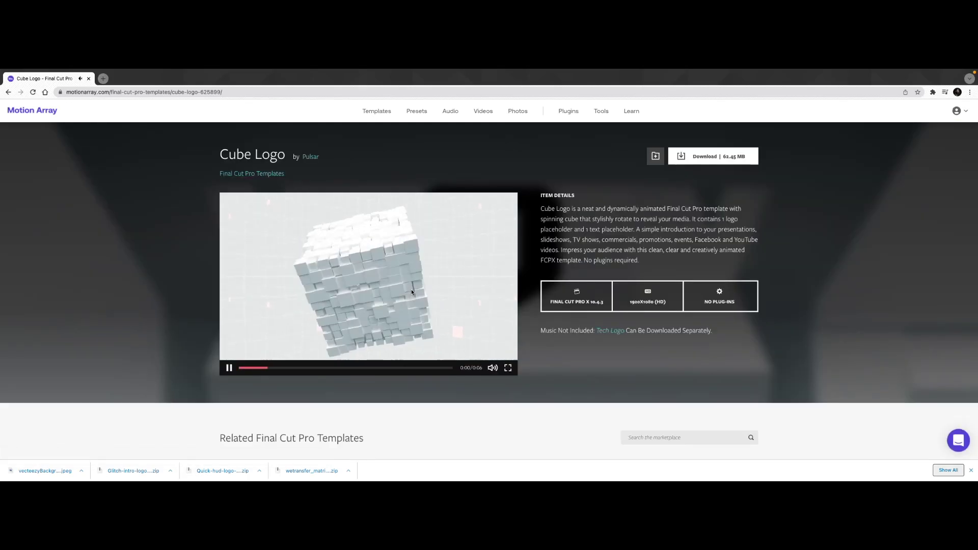
pyautogui.click(228, 368)
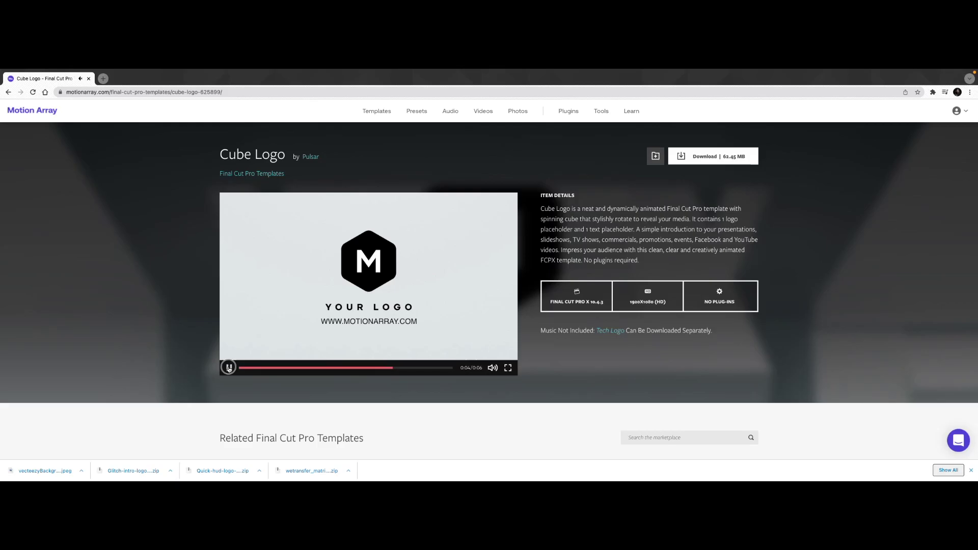
pyautogui.click(8, 92)
# Examine the logo templates and their thumbnail previews down to the end of the first results page
pyautogui.scroll(-6, 598, 288)
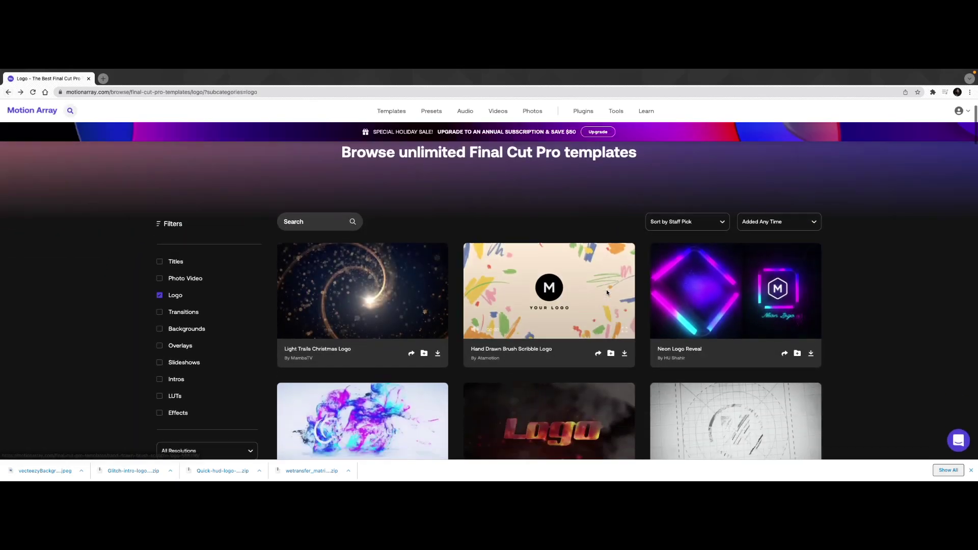
pyautogui.scroll(-10, 612, 297)
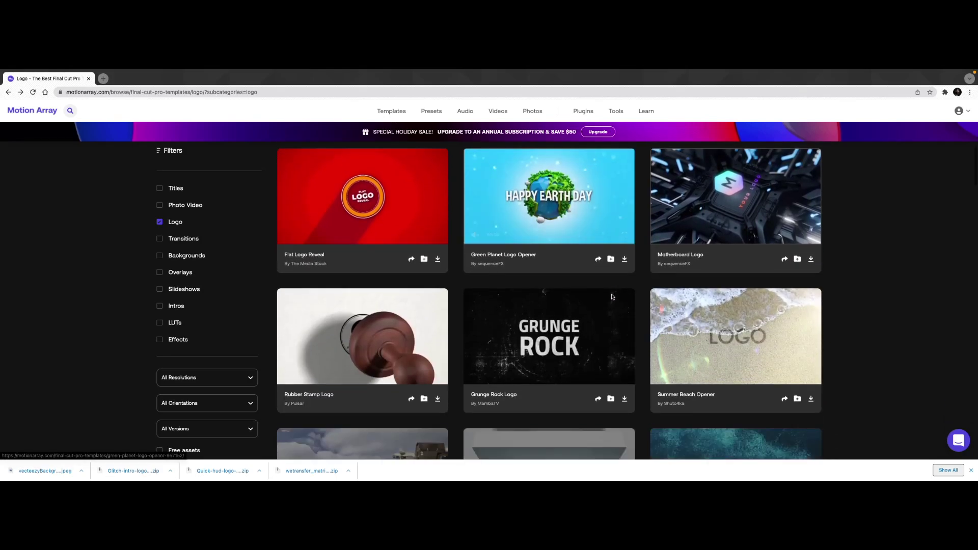
pyautogui.scroll(-10, 651, 290)
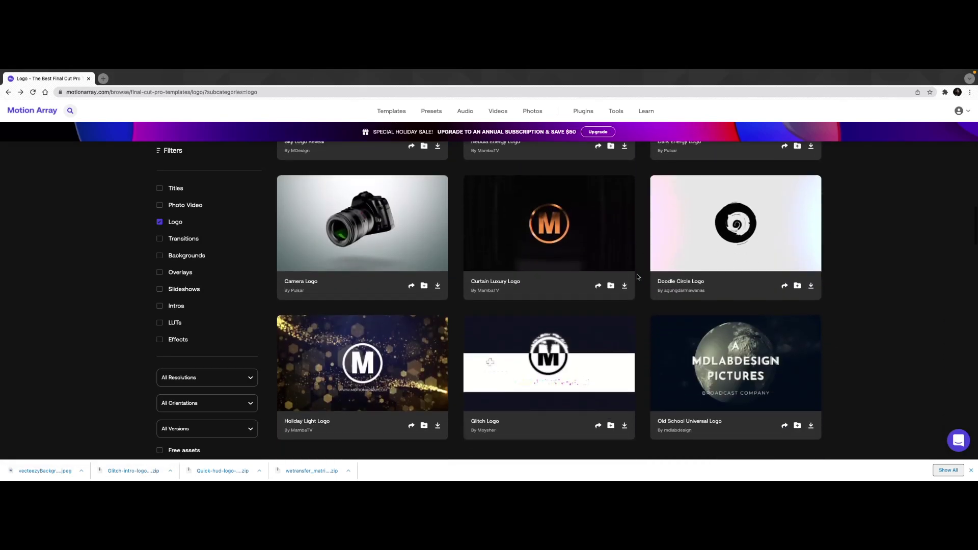
pyautogui.scroll(-8, 648, 286)
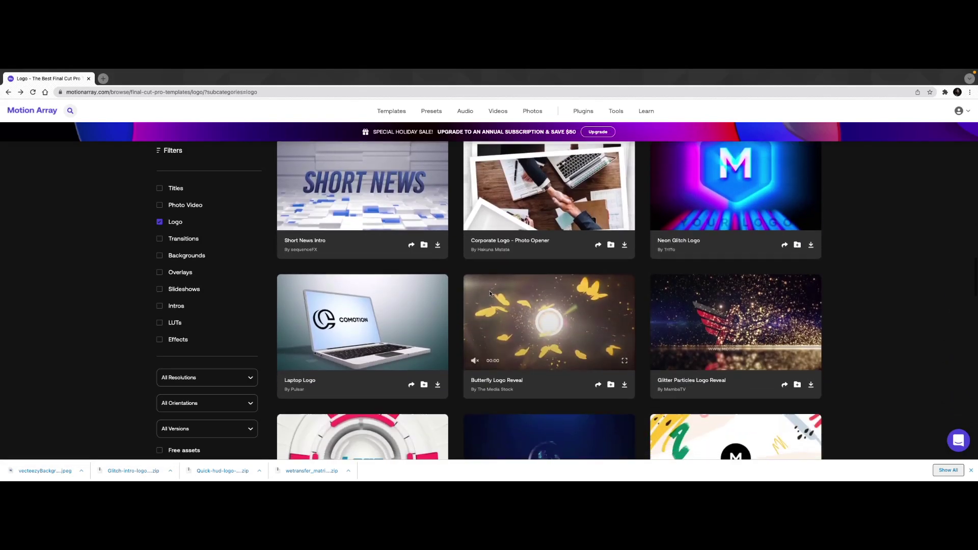
pyautogui.scroll(-4, 491, 294)
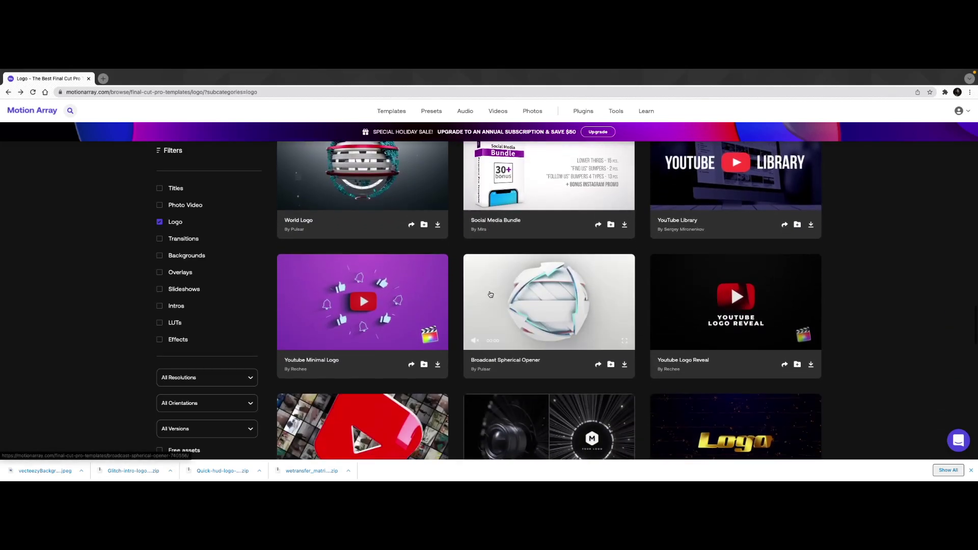
pyautogui.scroll(-2, 531, 294)
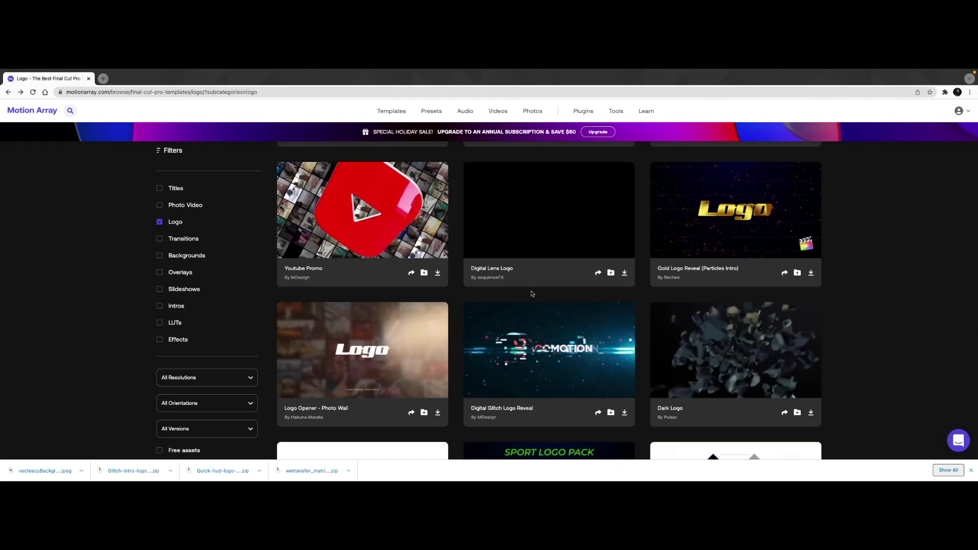
pyautogui.scroll(-2, 532, 294)
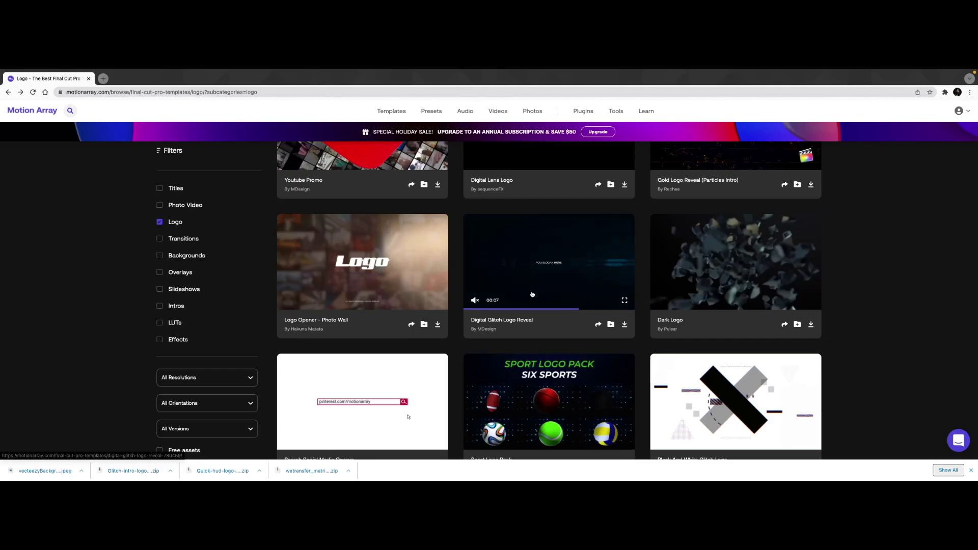
pyautogui.scroll(-5, 532, 295)
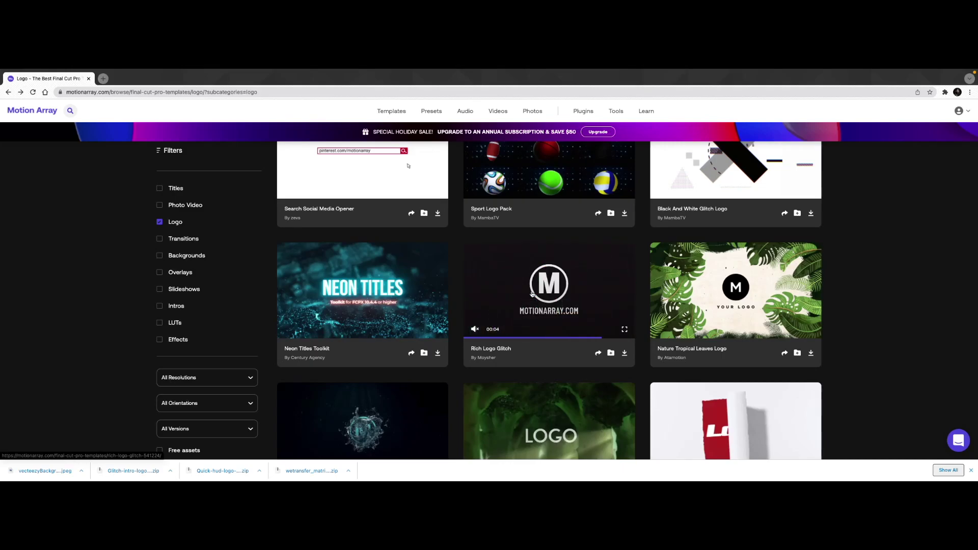
pyautogui.scroll(-4, 532, 294)
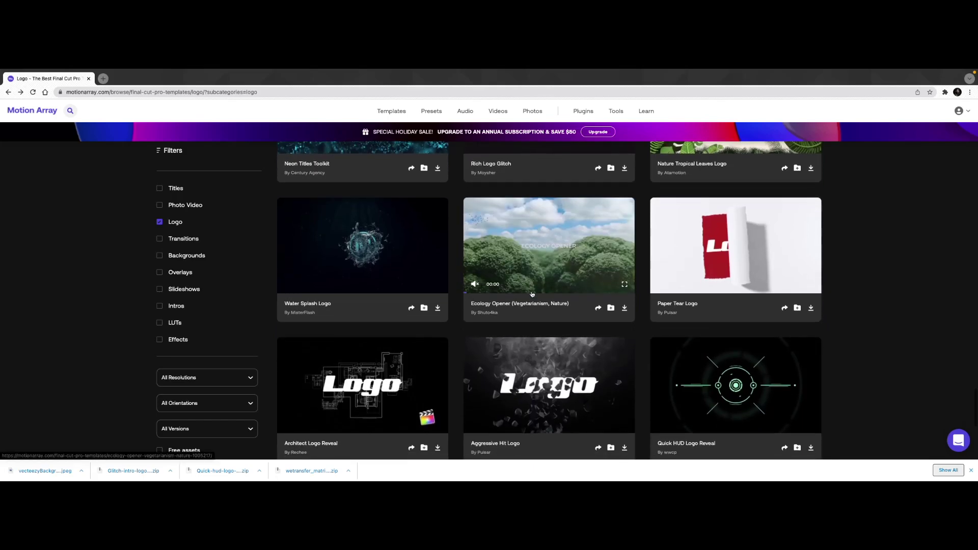
pyautogui.scroll(-4, 531, 295)
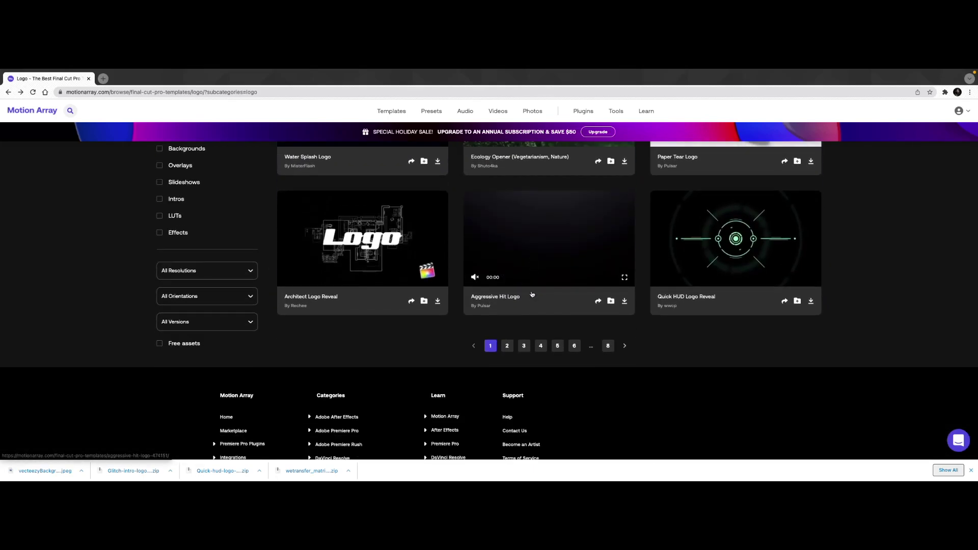
# Open the Quick HUD Logo Reveal template, pausing its preview, and download the template again
pyautogui.moveTo(732, 220)
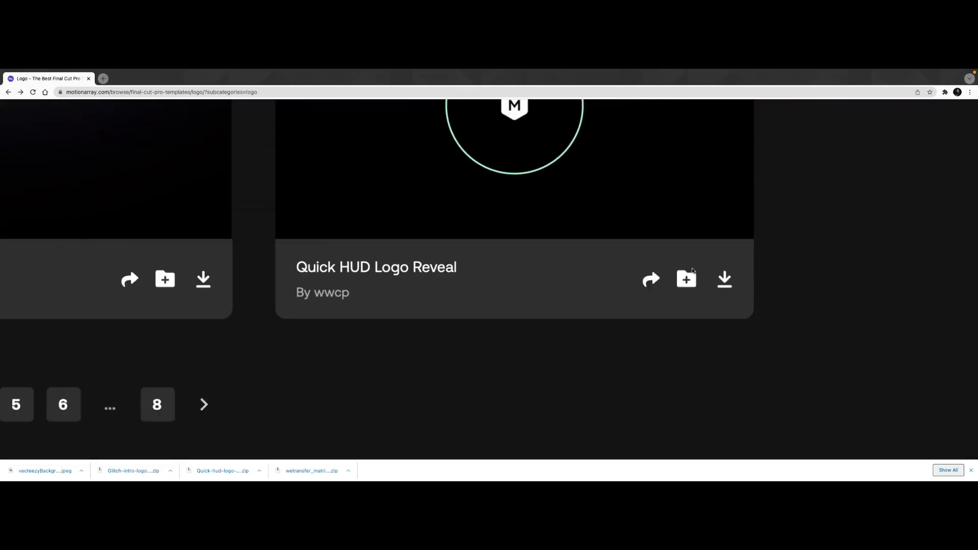
pyautogui.scroll(5, 484, 278)
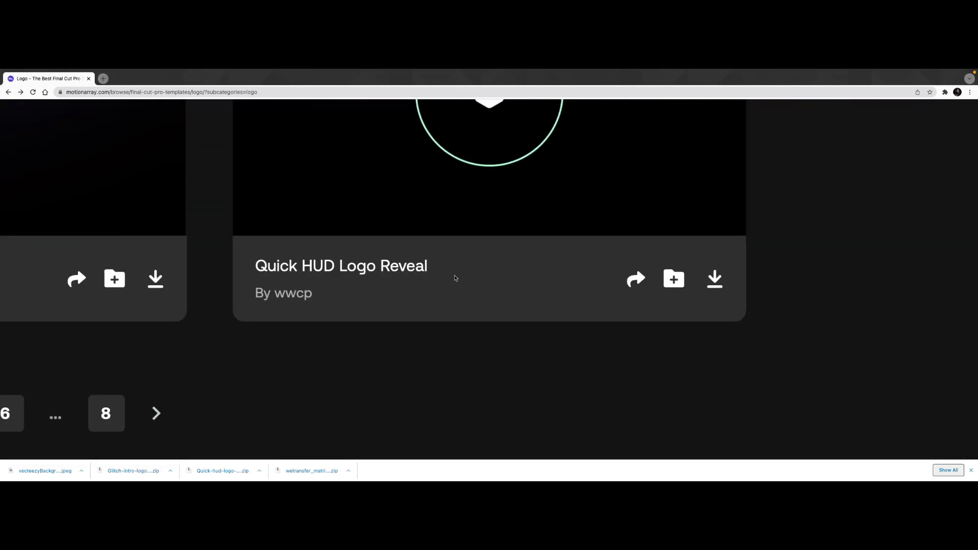
pyautogui.scroll(-5, 455, 278)
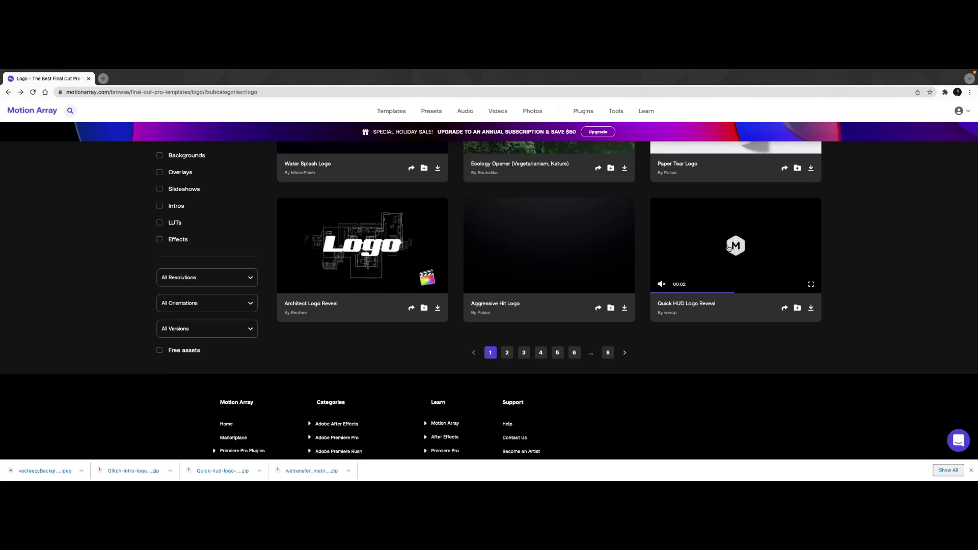
pyautogui.click(729, 245)
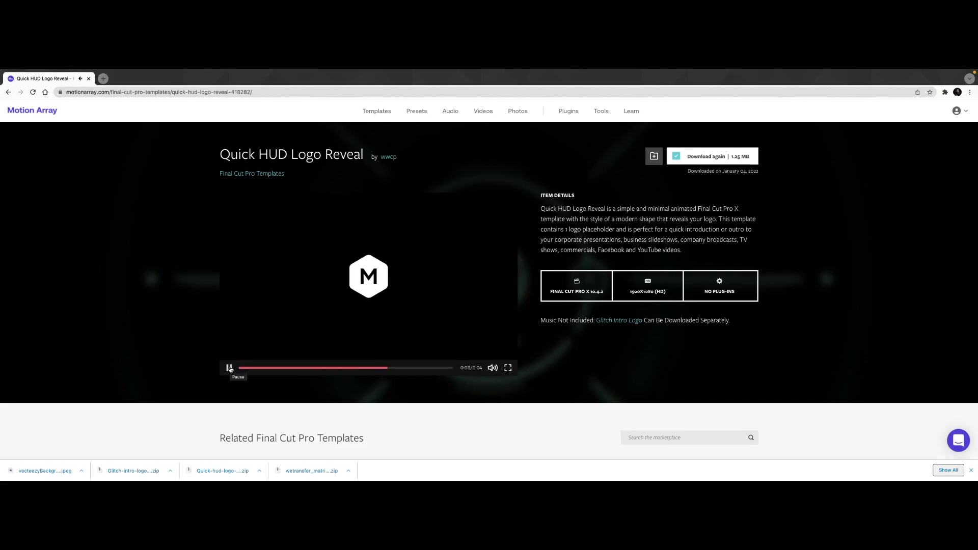
pyautogui.click(229, 368)
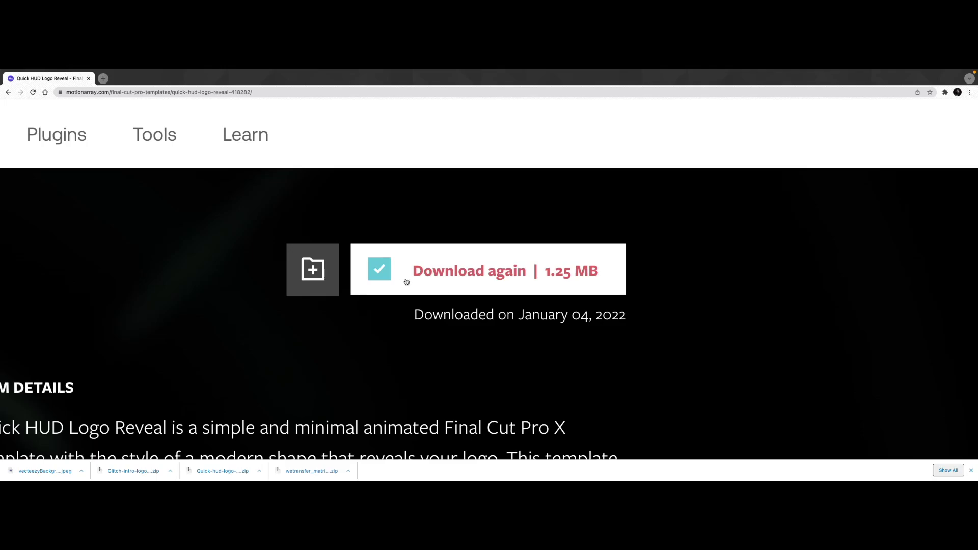
pyautogui.click(383, 275)
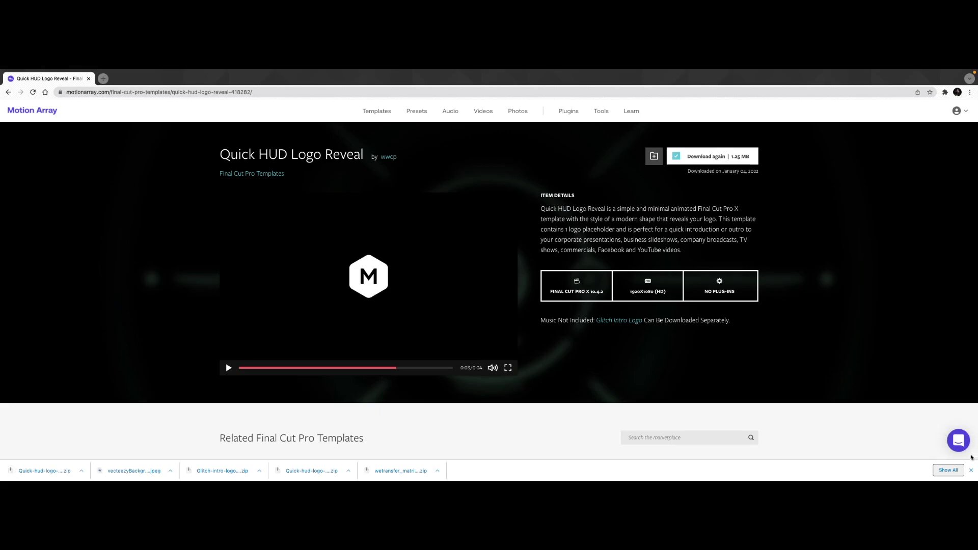
# Open the item page of the Glitch Intro Logo music linked in the Quick HUD Logo Reveal details
pyautogui.scroll(-1, 478, 296)
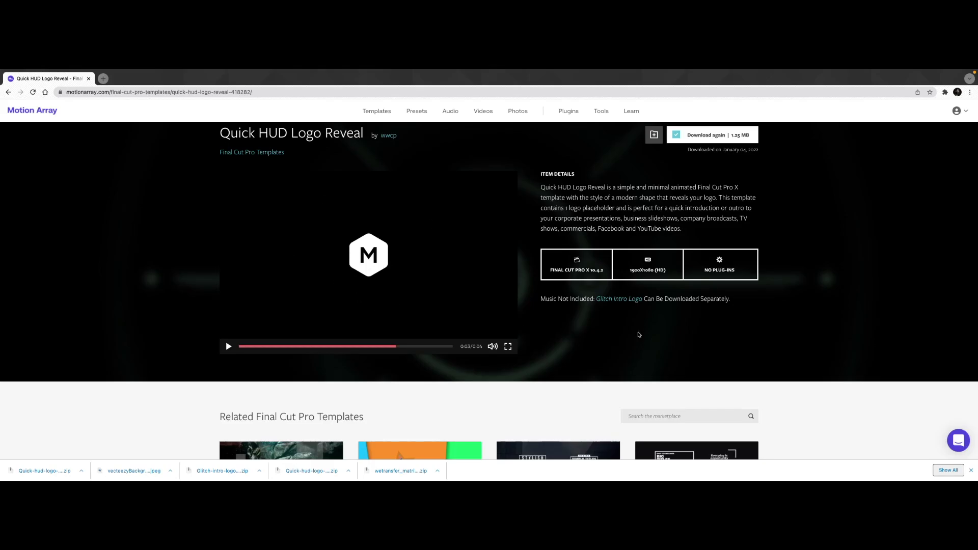
pyautogui.scroll(5, 622, 304)
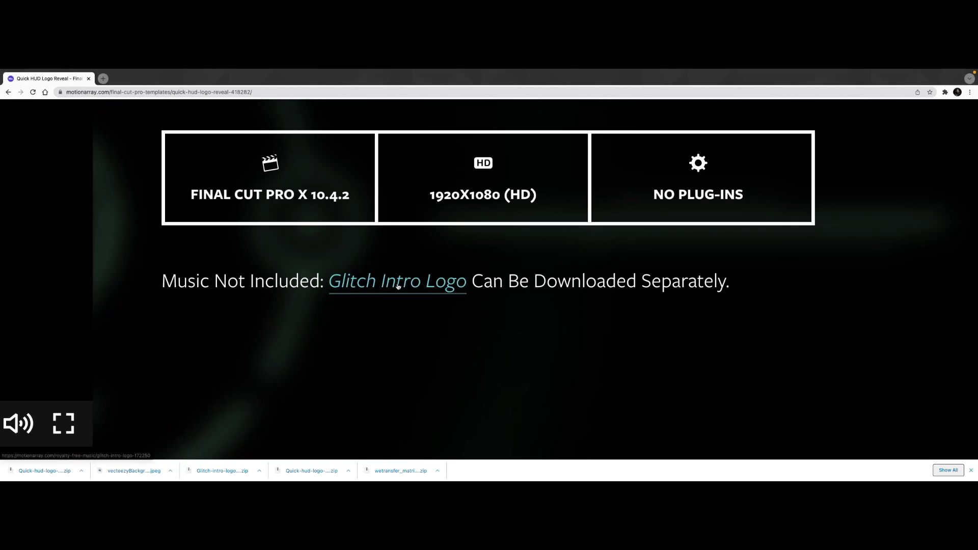
pyautogui.scroll(-5, 398, 286)
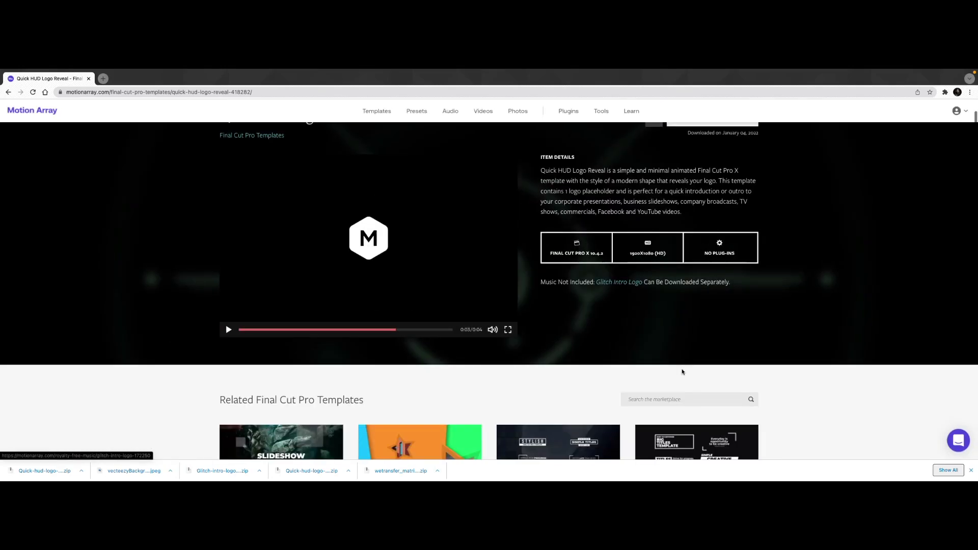
pyautogui.click(631, 286)
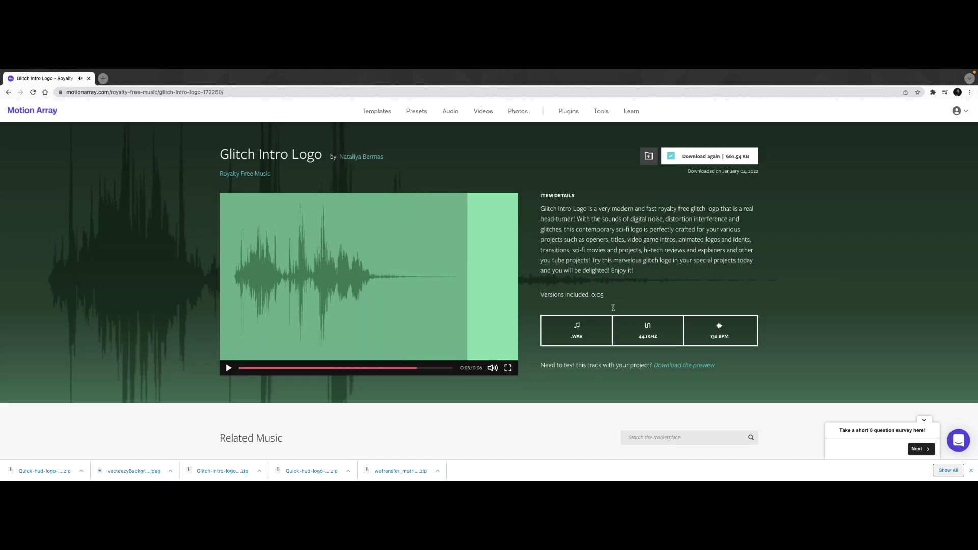
# Download the Glitch Intro Logo track again and return to the Quick HUD Logo Reveal page
pyautogui.scroll(5, 689, 155)
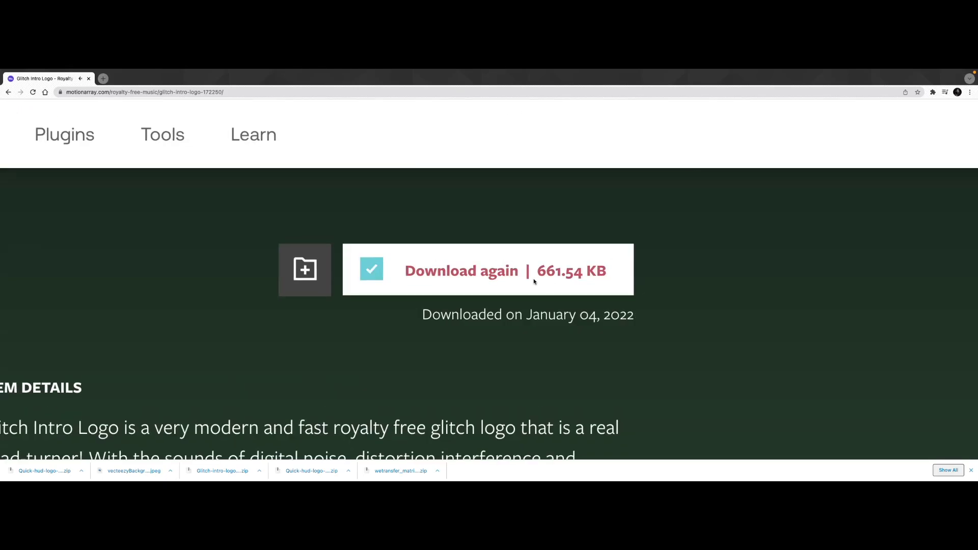
pyautogui.click(441, 270)
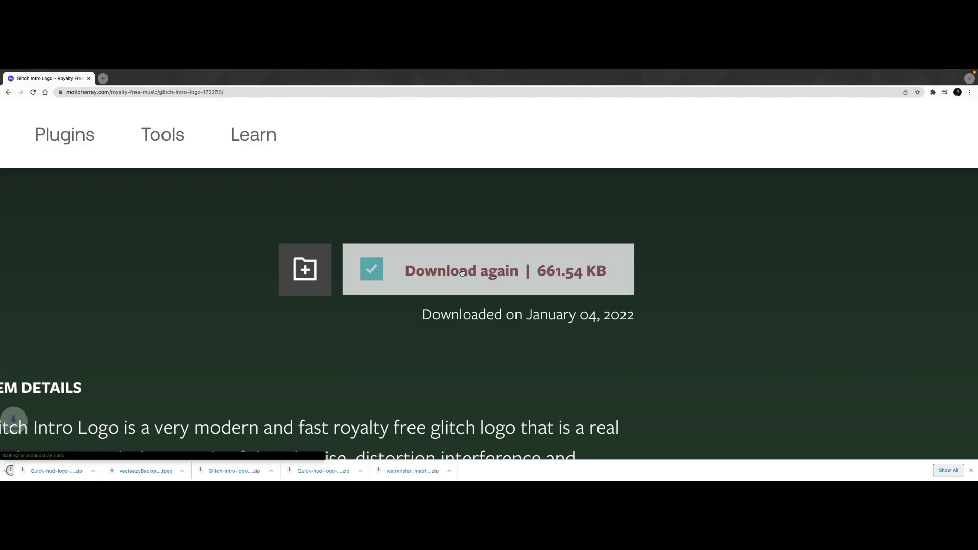
pyautogui.scroll(-5, 458, 272)
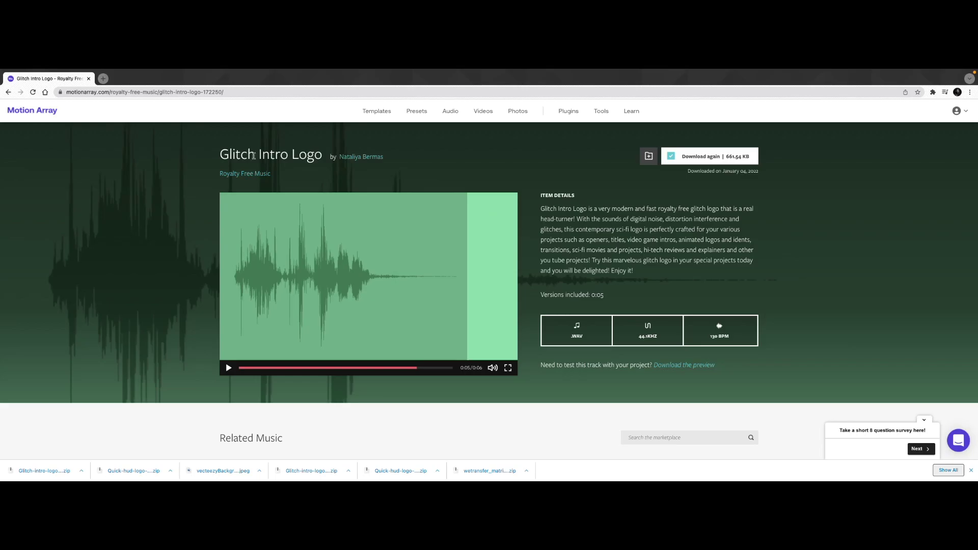
pyautogui.click(8, 92)
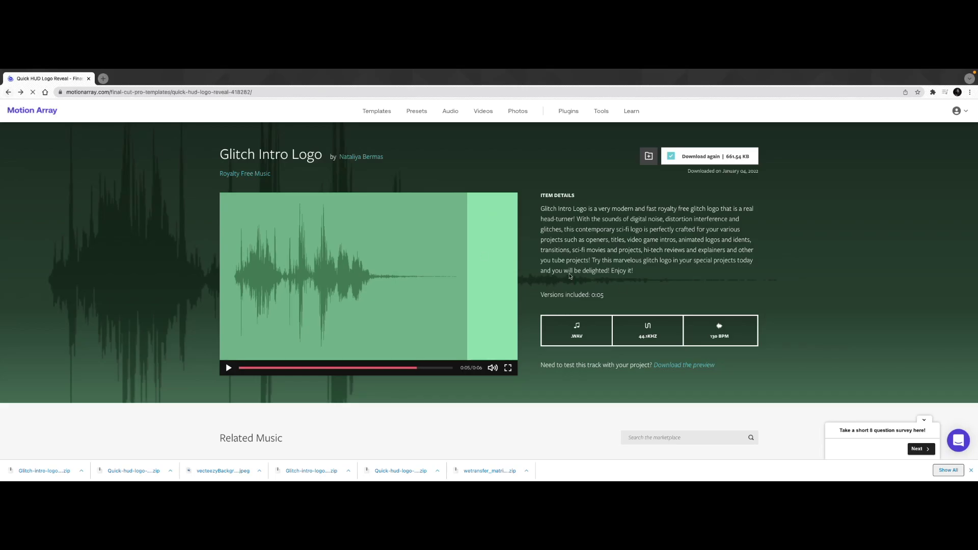
pyautogui.scroll(1, 438, 240)
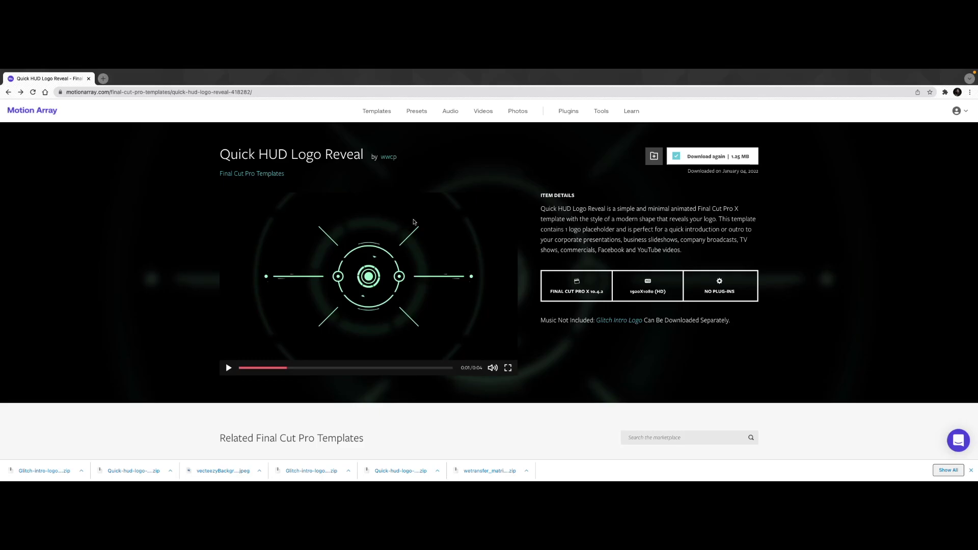
# Switch to the desktop and open the Downloads folder in a Finder window placed nearer the middle of the screen
pyautogui.hotkey('ctrl', 'Left')
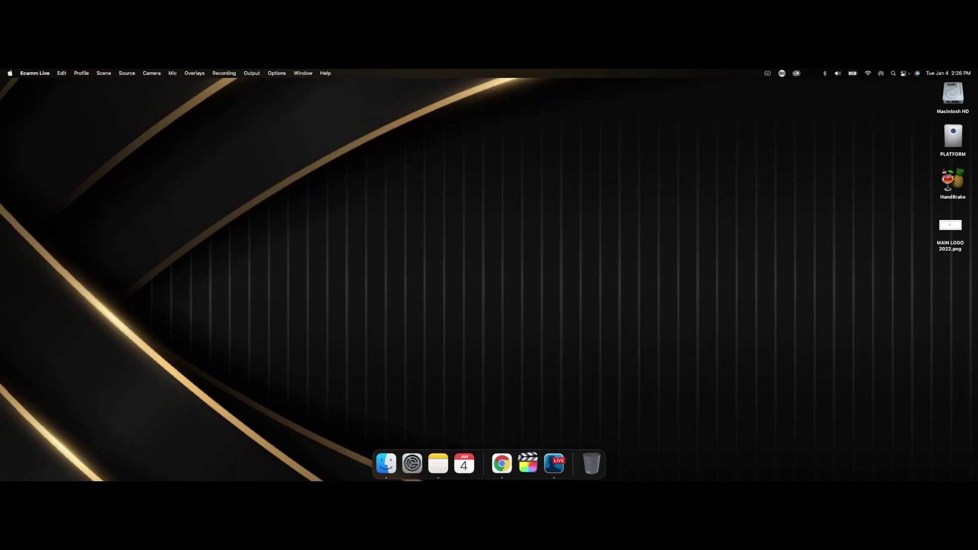
pyautogui.click(386, 462)
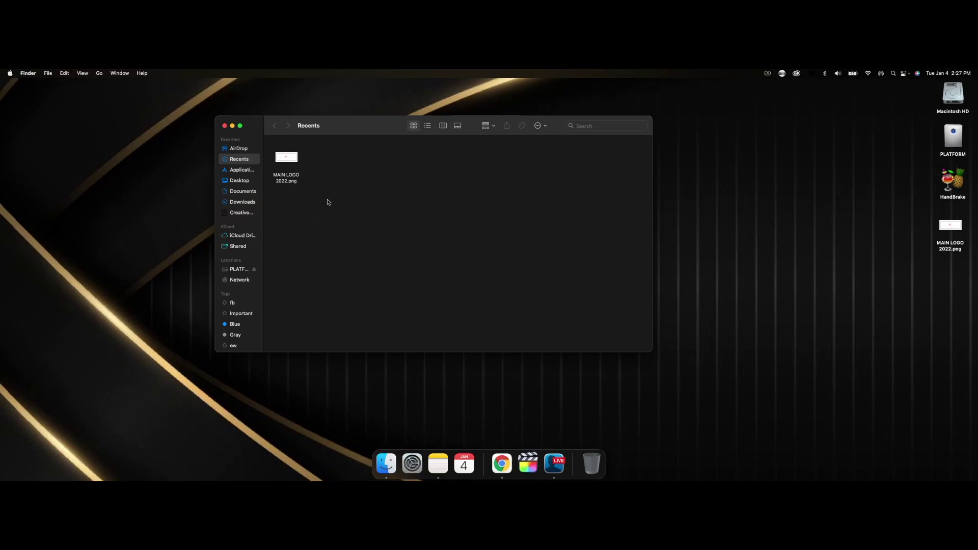
pyautogui.click(244, 203)
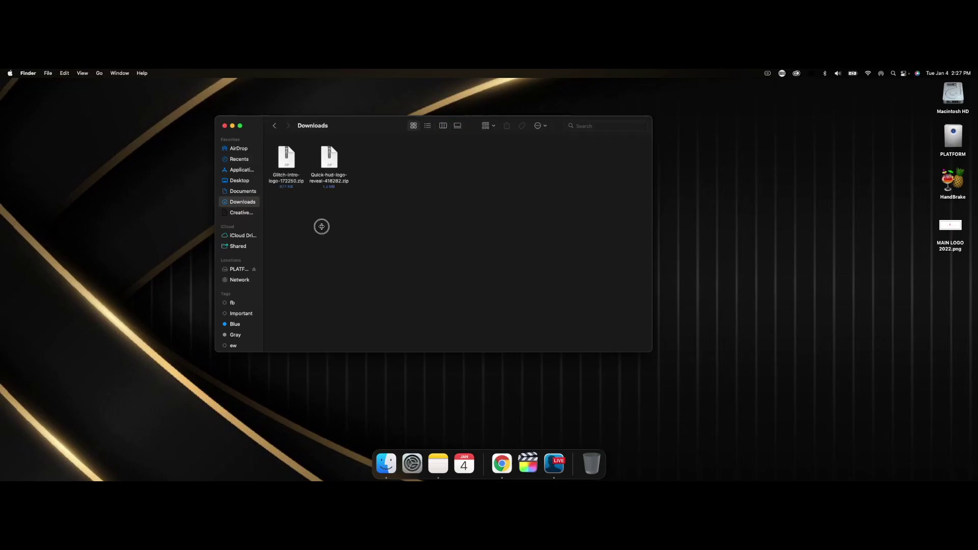
pyautogui.moveTo(376, 131); pyautogui.dragTo(408, 165)
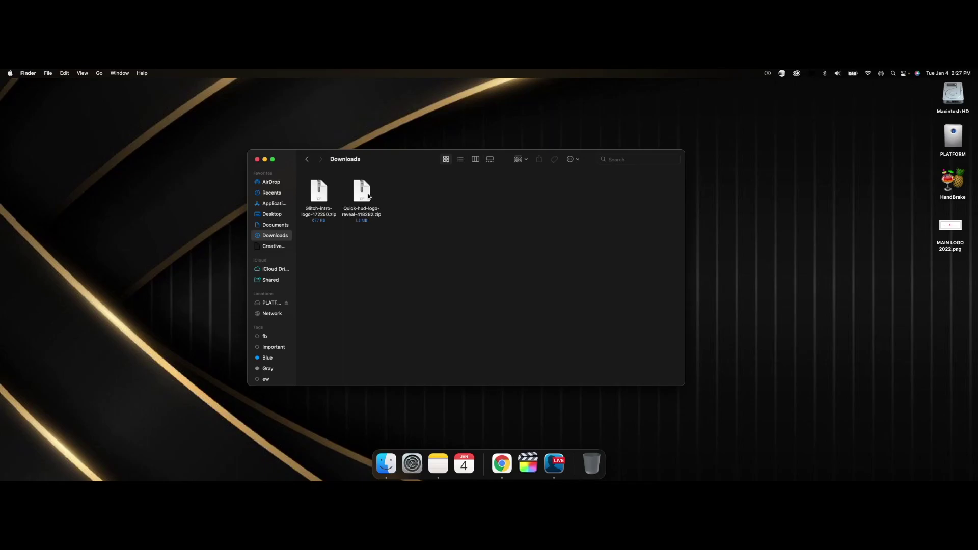
# Extract the Quick HUD Logo Reveal and Glitch Intro Logo zip archives in Downloads
pyautogui.doubleClick(368, 195)
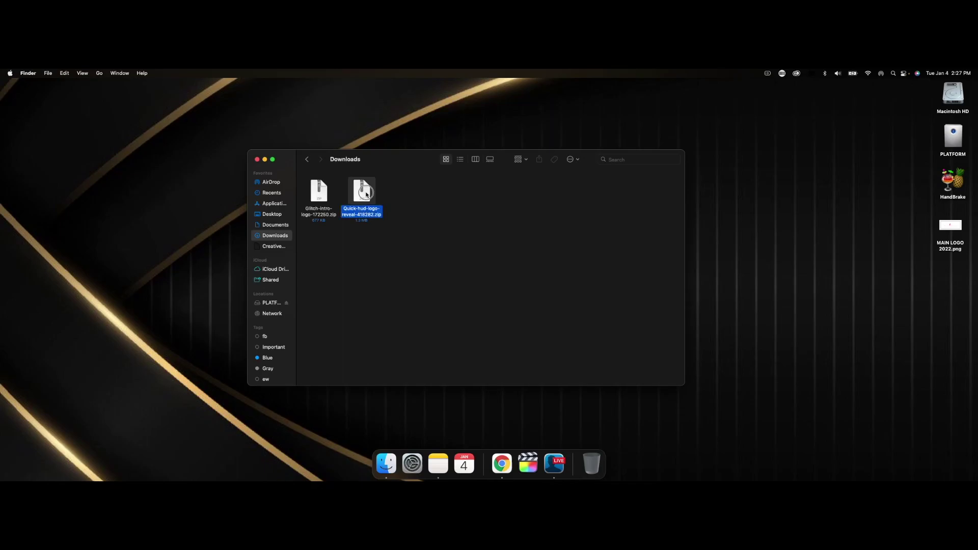
pyautogui.click(371, 252)
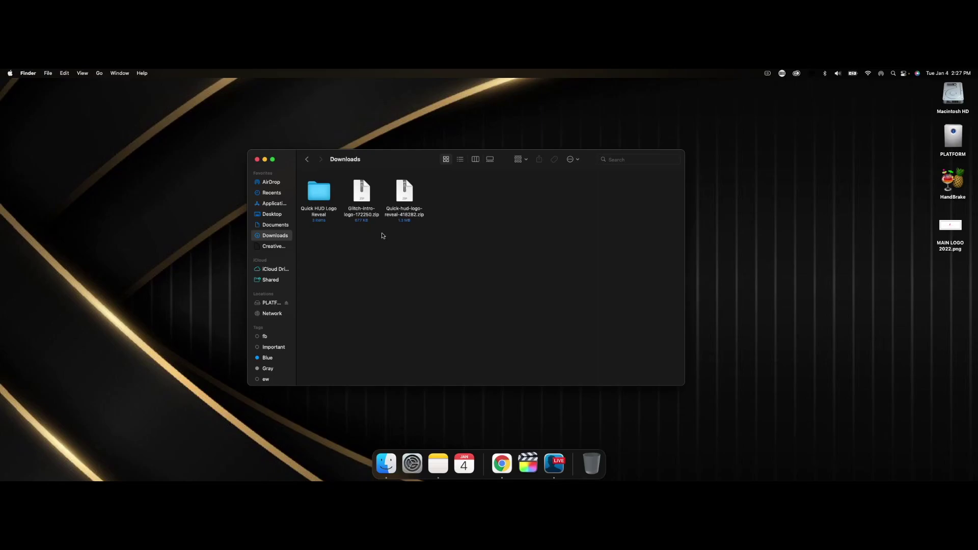
pyautogui.doubleClick(363, 196)
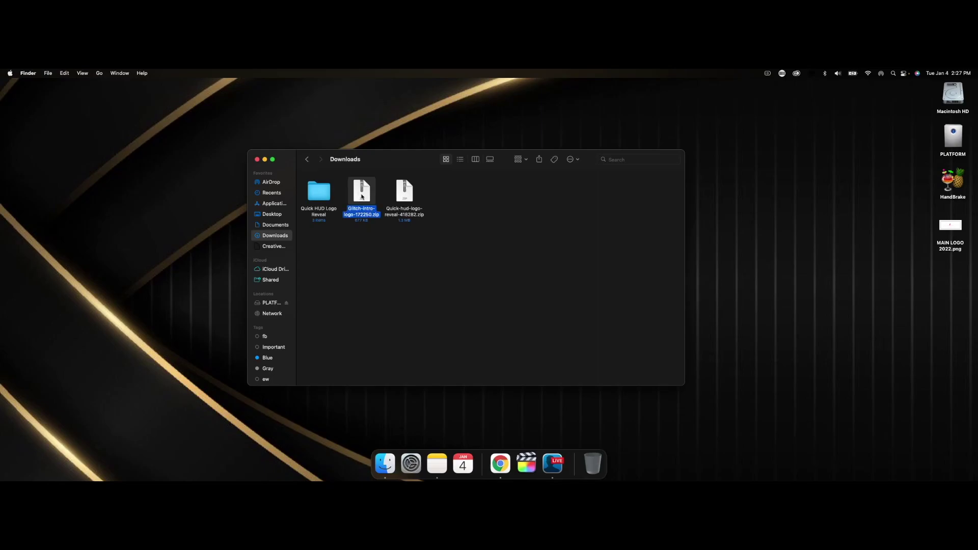
pyautogui.click(413, 253)
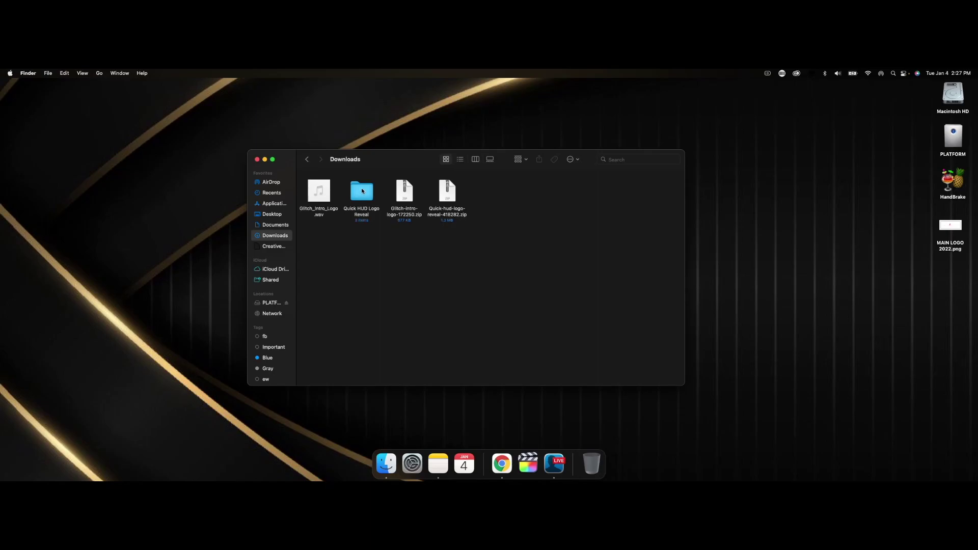
# Move both downloaded zip archives from Downloads to the Trash
pyautogui.click(362, 192)
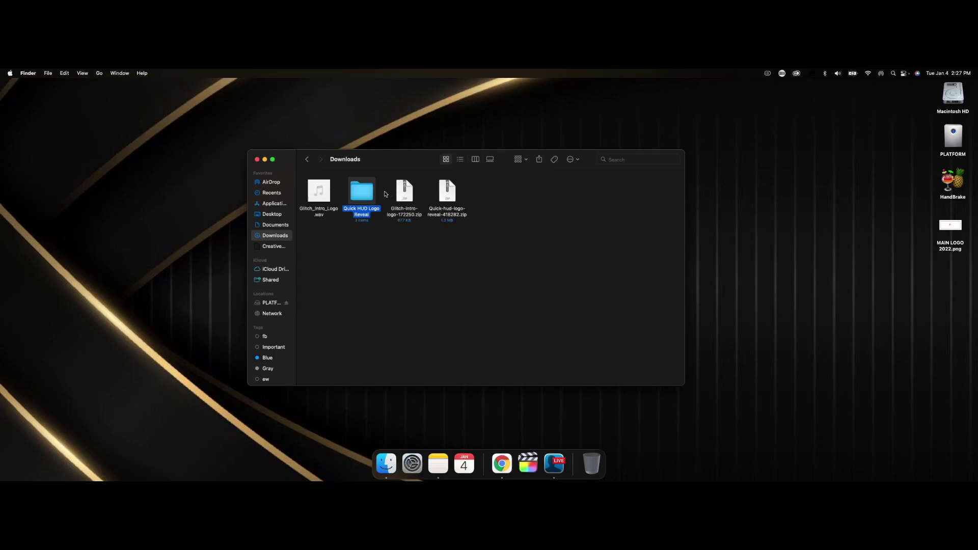
pyautogui.click(391, 193)
pyautogui.keyDown('super'); pyautogui.click(458, 196); pyautogui.keyUp('super')
pyautogui.moveTo(447, 193); pyautogui.dragTo(591, 461)
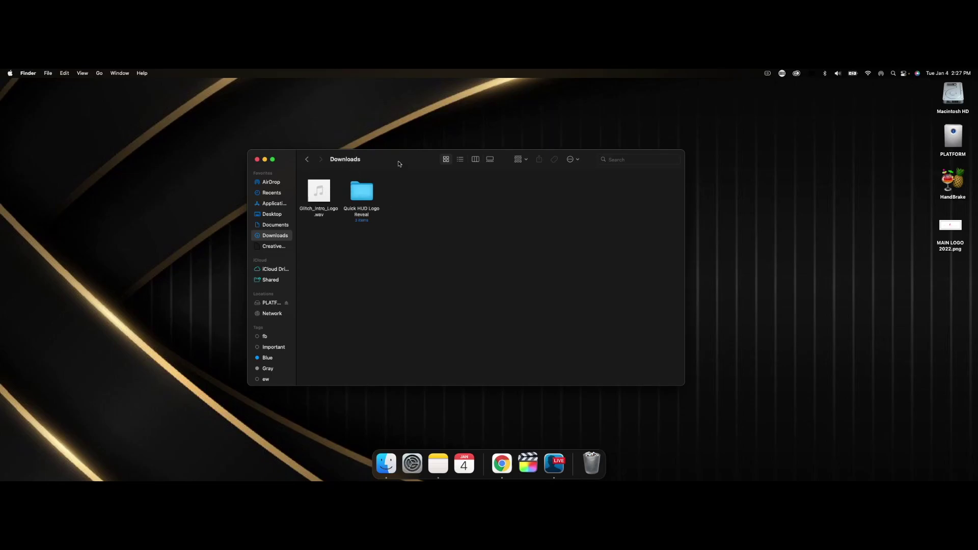
# Open a second Finder window showing Applications and arrange it beside the extracted files in the Downloads window
pyautogui.moveTo(395, 158); pyautogui.dragTo(392, 173)
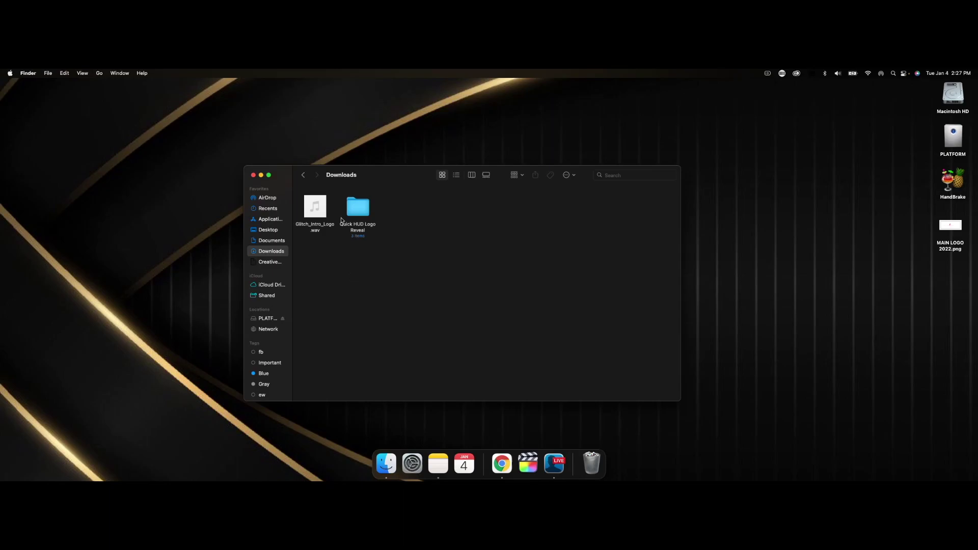
pyautogui.click(48, 74)
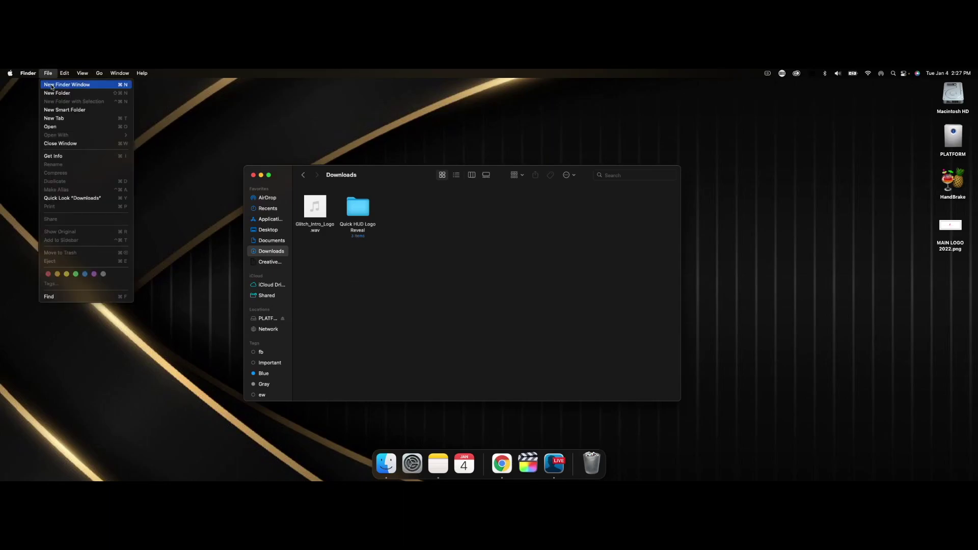
pyautogui.click(73, 87)
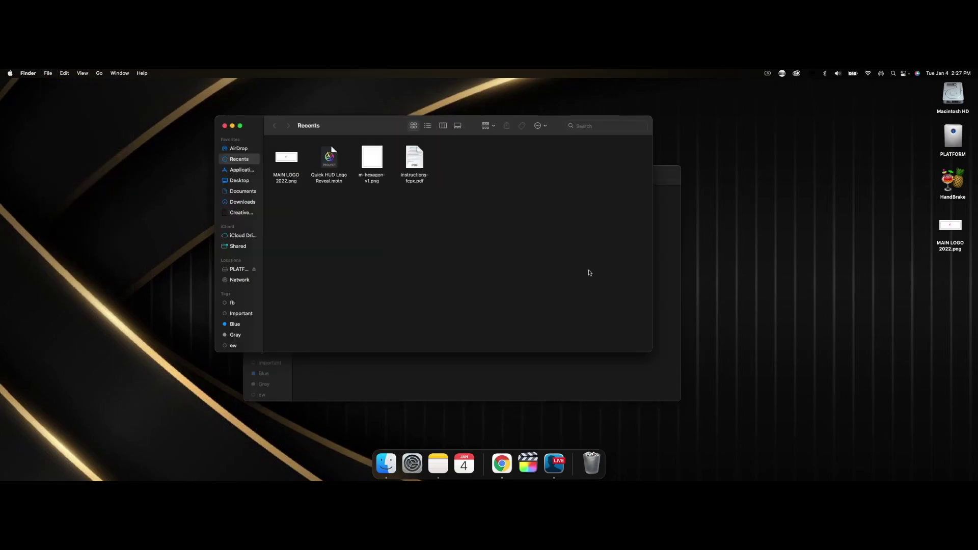
pyautogui.moveTo(370, 123); pyautogui.dragTo(532, 202)
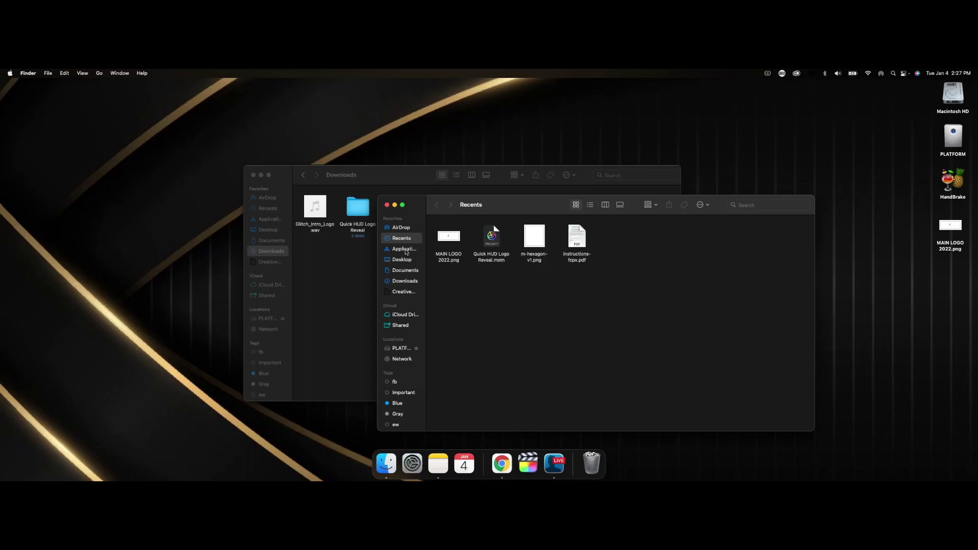
pyautogui.click(402, 249)
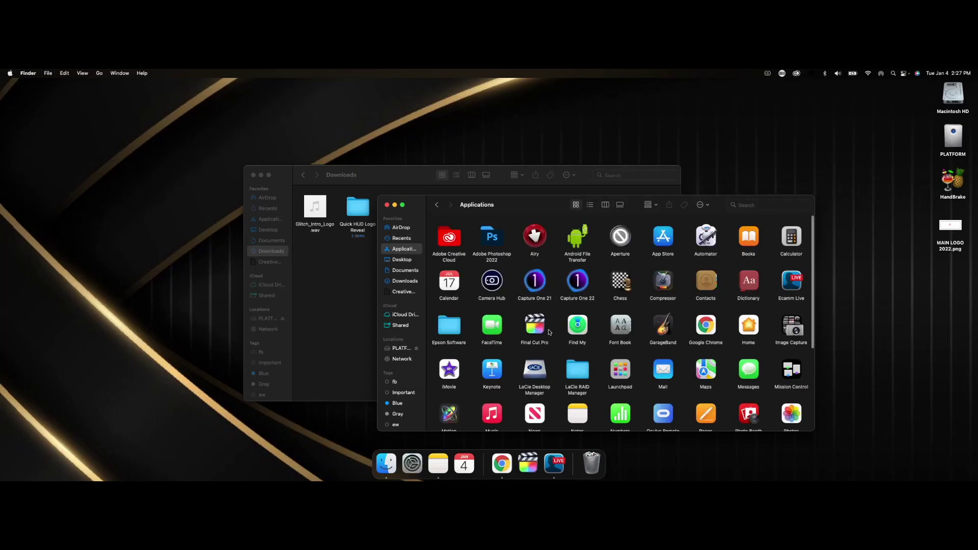
pyautogui.moveTo(530, 204); pyautogui.dragTo(521, 175)
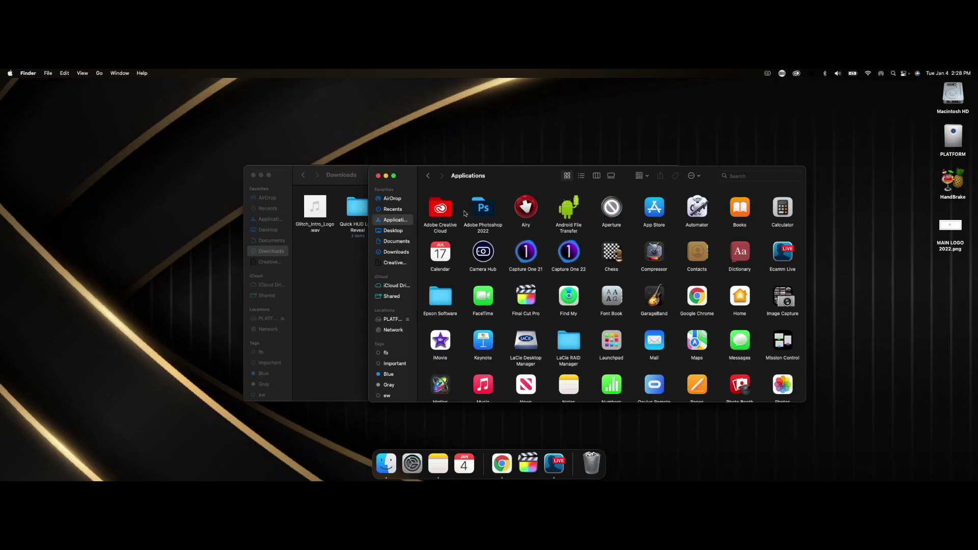
# Show the package contents of Final Cut Pro and go through Contents and PlugIns to the MediaProviders folder
pyautogui.moveTo(325, 215)
pyautogui.rightClick(528, 298)
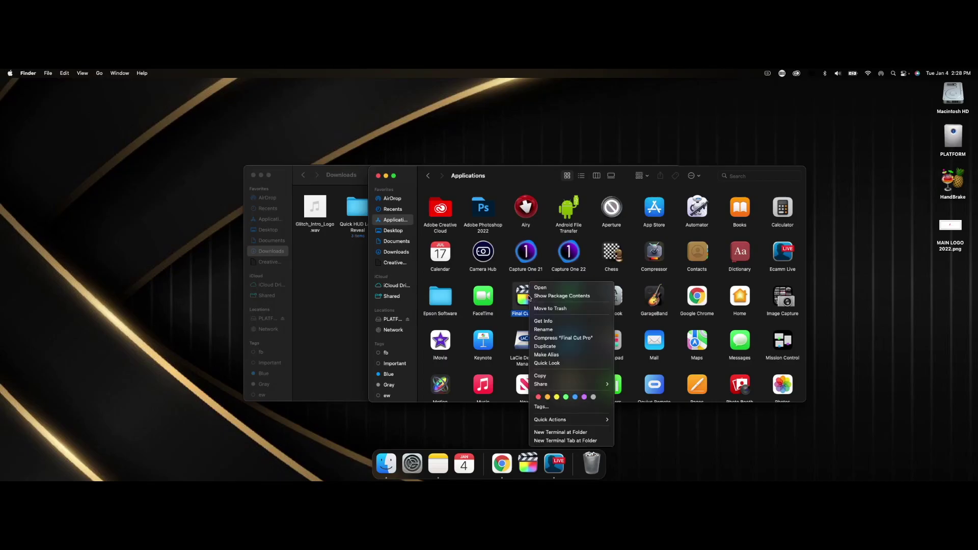
pyautogui.click(565, 296)
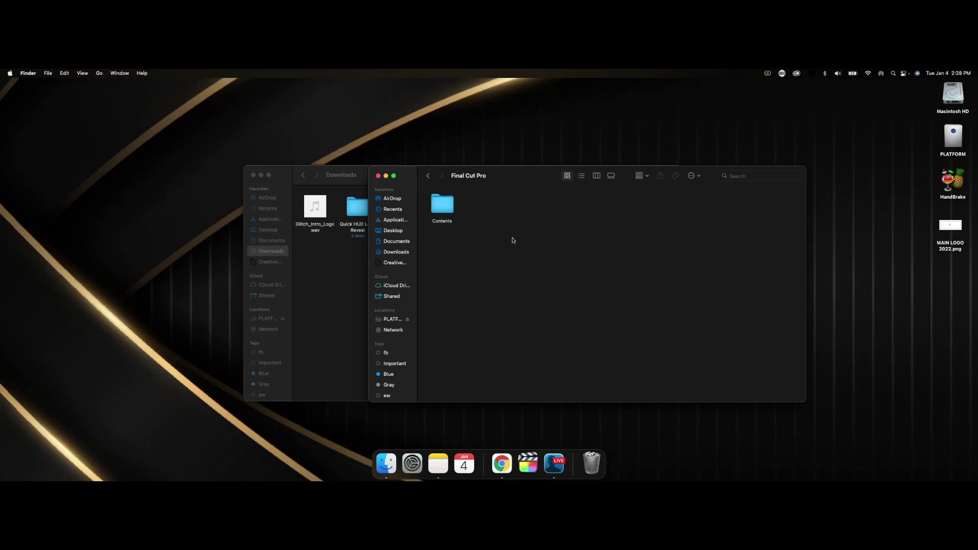
pyautogui.doubleClick(444, 210)
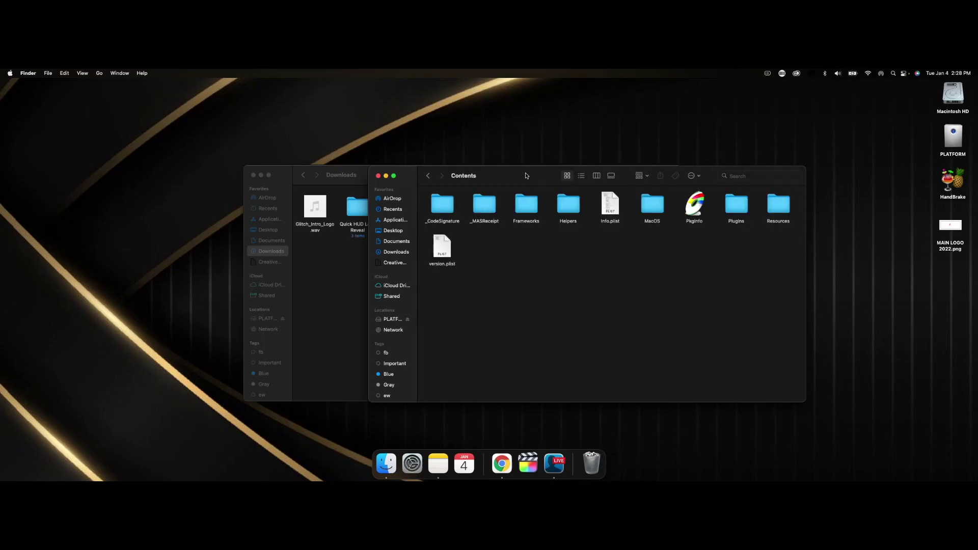
pyautogui.doubleClick(740, 206)
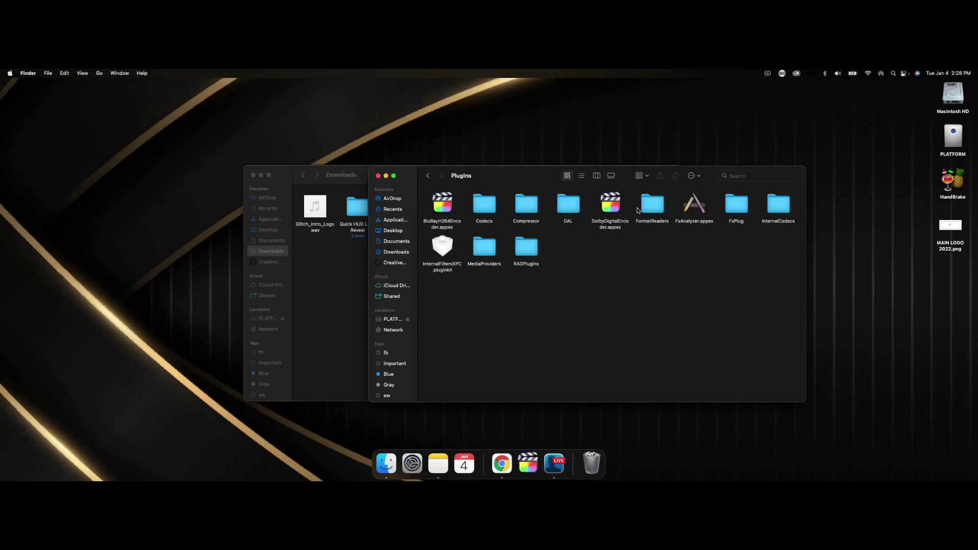
pyautogui.doubleClick(485, 249)
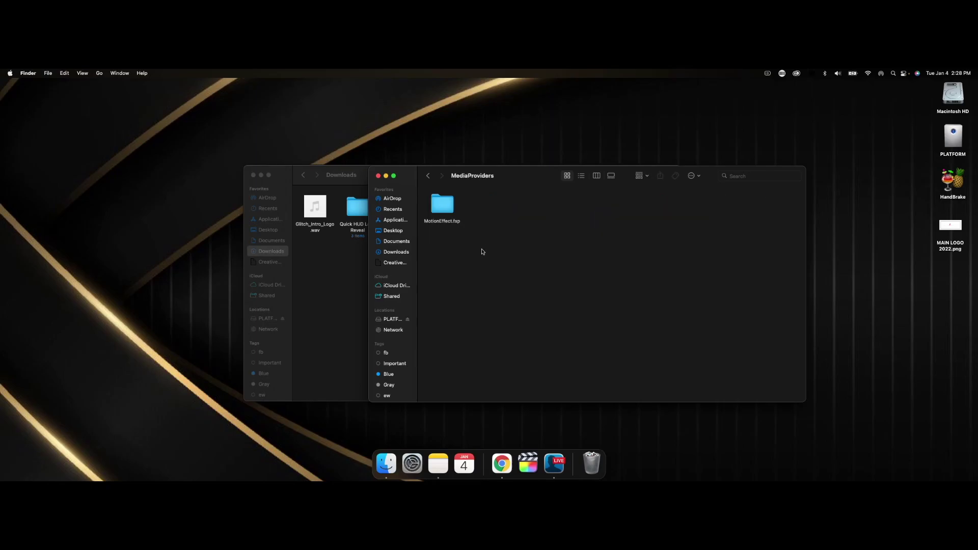
# Go through MotionEffect.fxp, Contents, Resources and Templates to the Generators folder, moving the window clear of the extracted files in Downloads
pyautogui.doubleClick(444, 208)
pyautogui.doubleClick(446, 210)
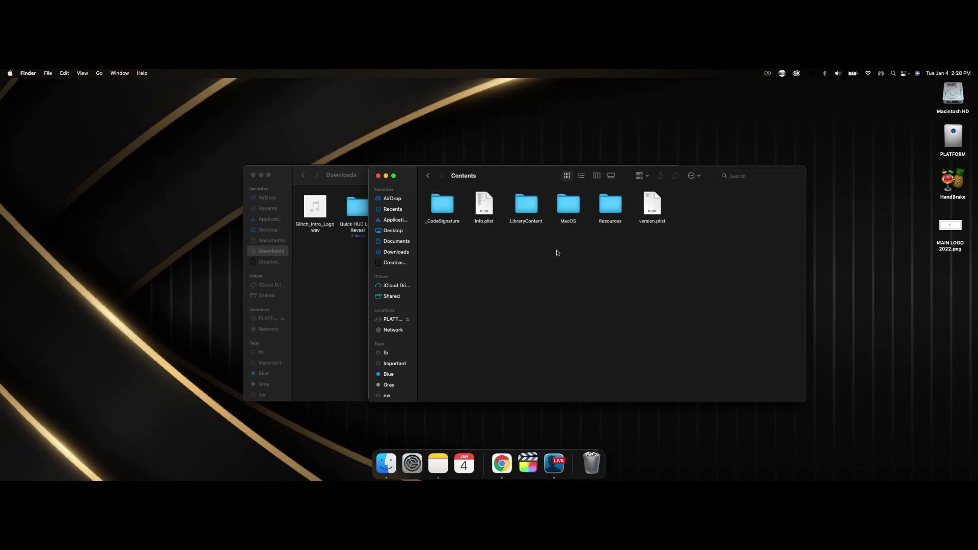
pyautogui.doubleClick(610, 206)
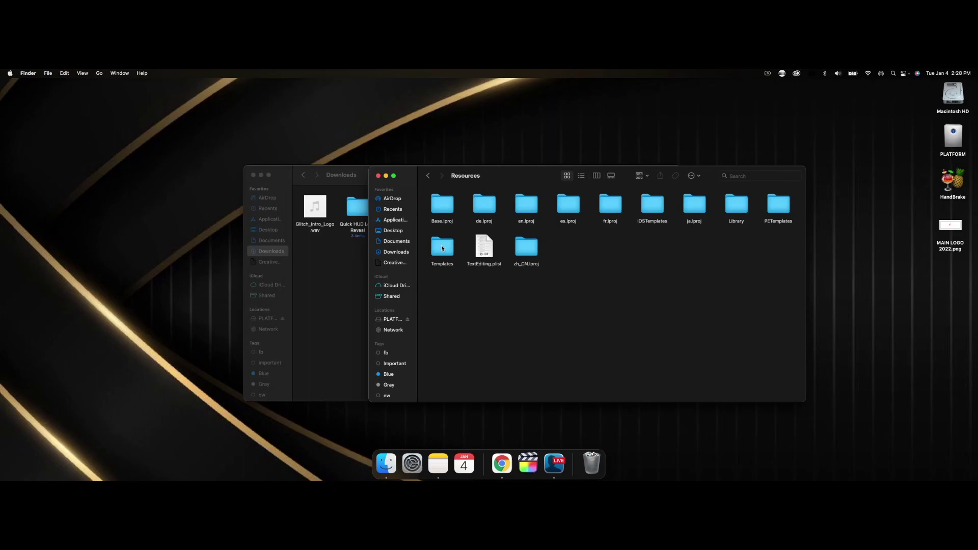
pyautogui.doubleClick(442, 248)
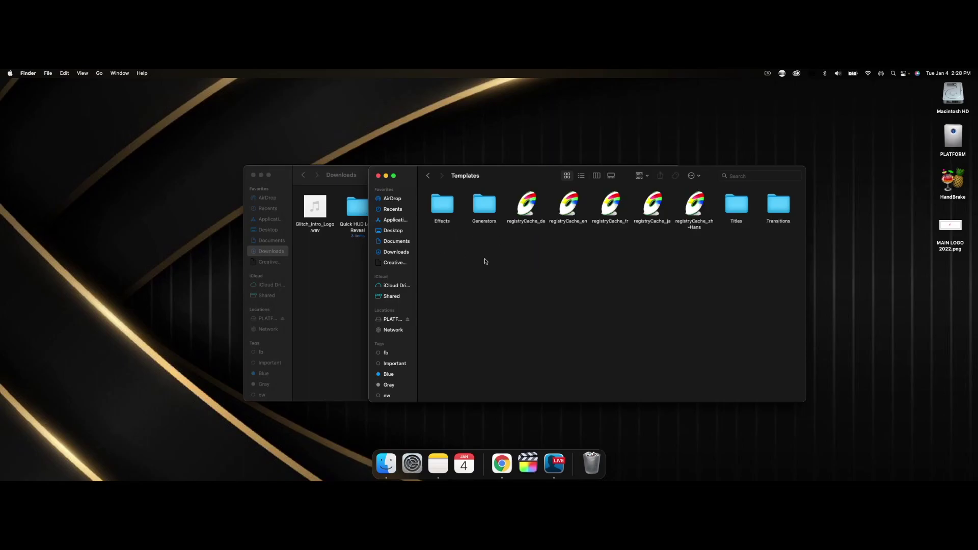
pyautogui.moveTo(502, 176); pyautogui.dragTo(391, 244)
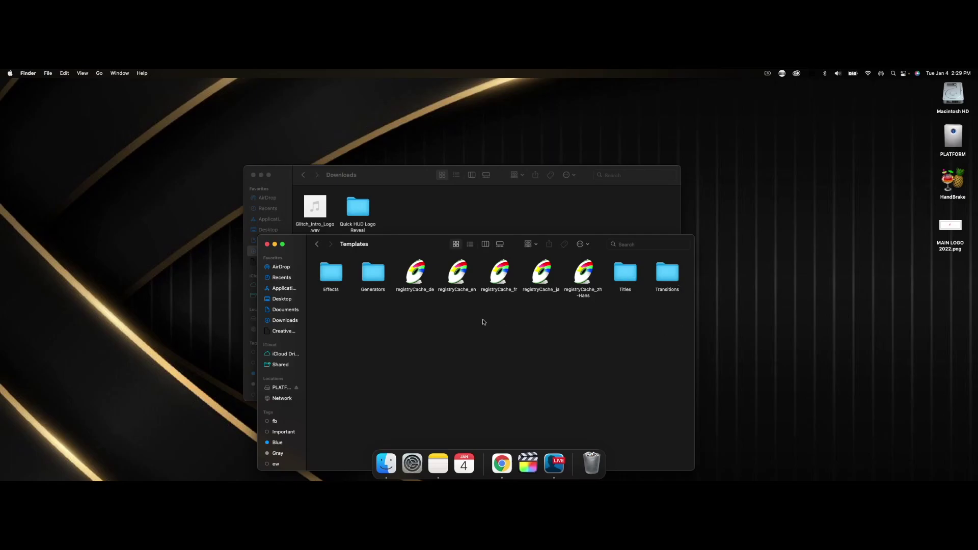
pyautogui.doubleClick(374, 277)
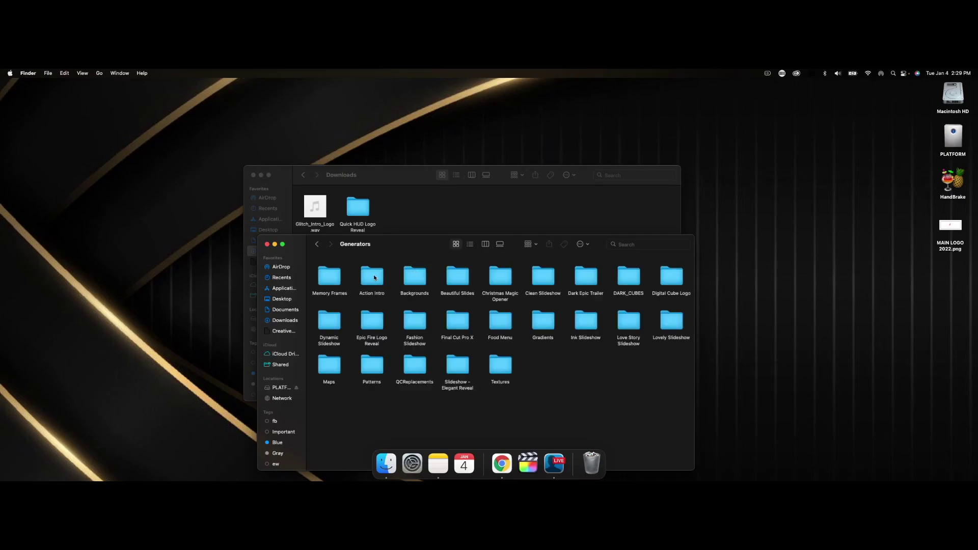
# Open the extracted Quick HUD Logo Reveal folder in Downloads and arrange its window clear of the Generators window
pyautogui.moveTo(406, 246); pyautogui.dragTo(374, 254)
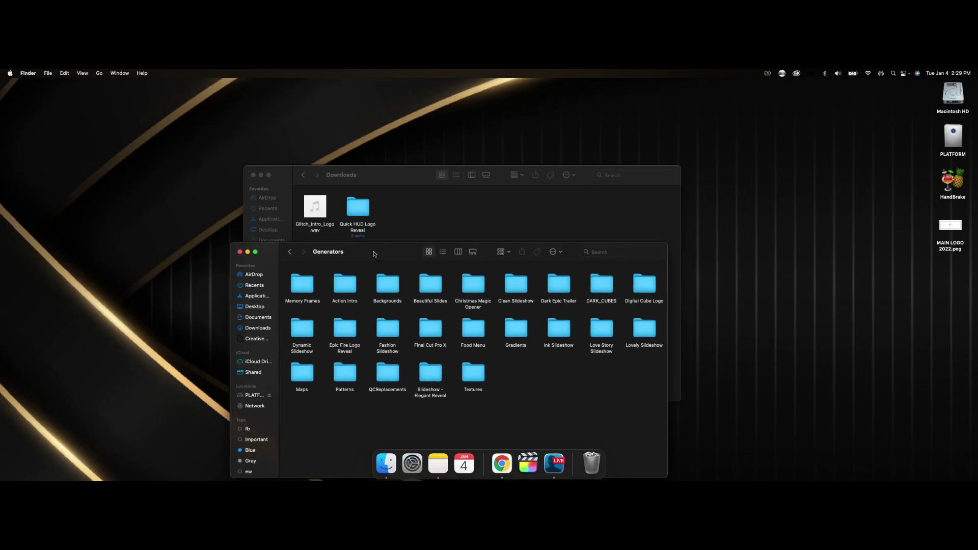
pyautogui.doubleClick(361, 214)
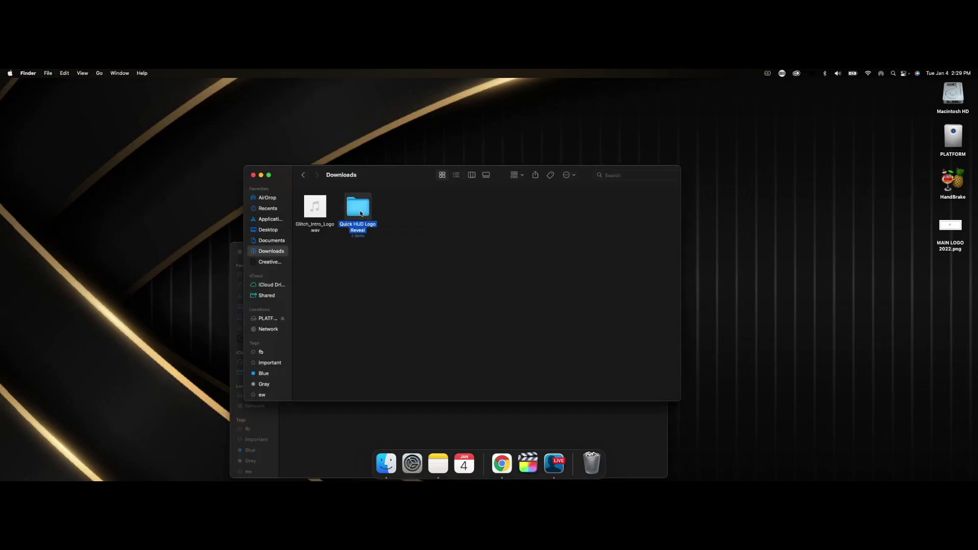
pyautogui.moveTo(409, 184); pyautogui.dragTo(614, 132)
pyautogui.doubleClick(614, 125)
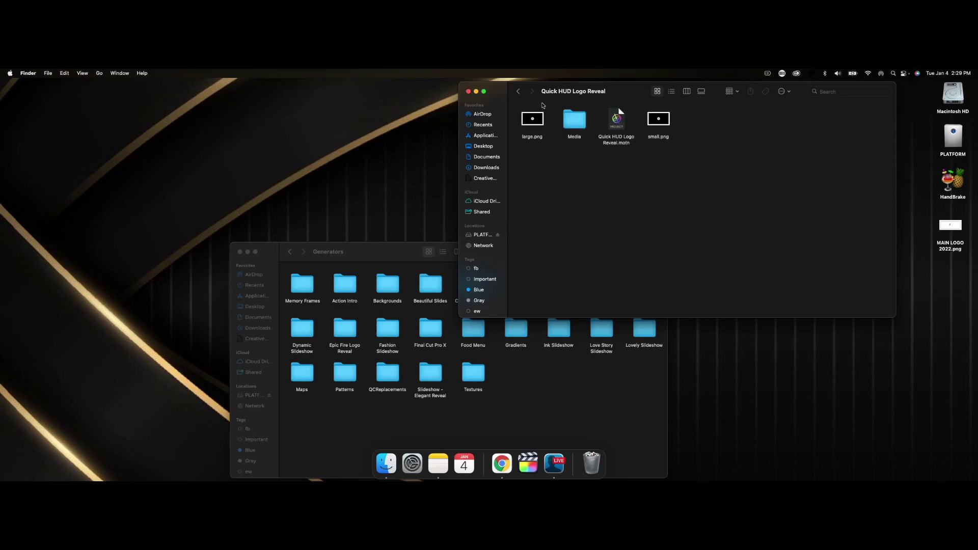
pyautogui.click(518, 91)
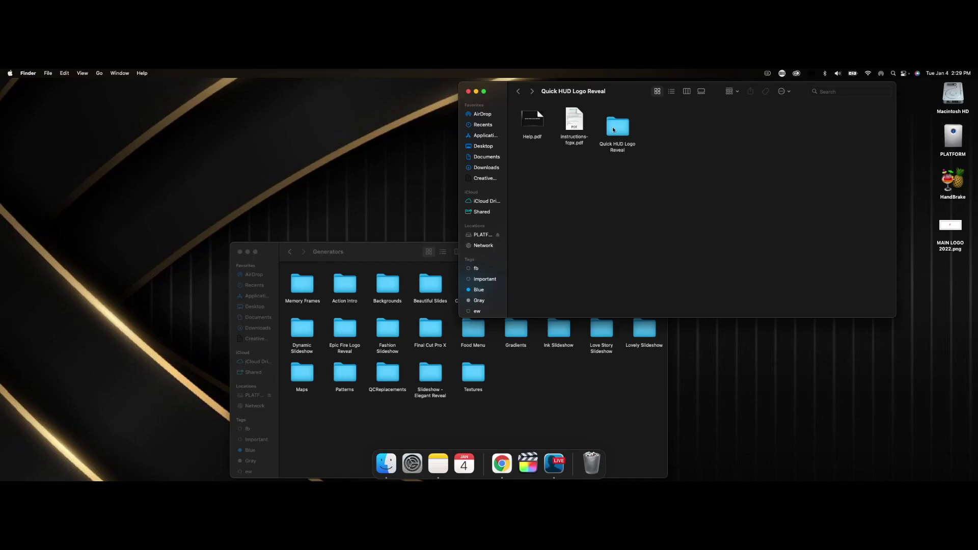
# Move the inner Quick HUD Logo Reveal folder into Generators, authorising with the account password, and close both Finder windows
pyautogui.moveTo(618, 123); pyautogui.dragTo(530, 380)
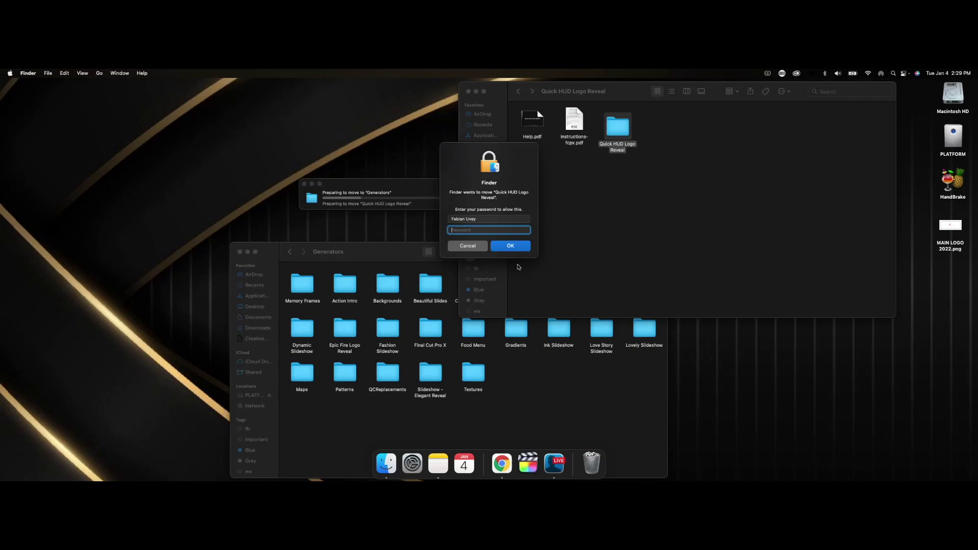
pyautogui.write('********')
pyautogui.press('Return')
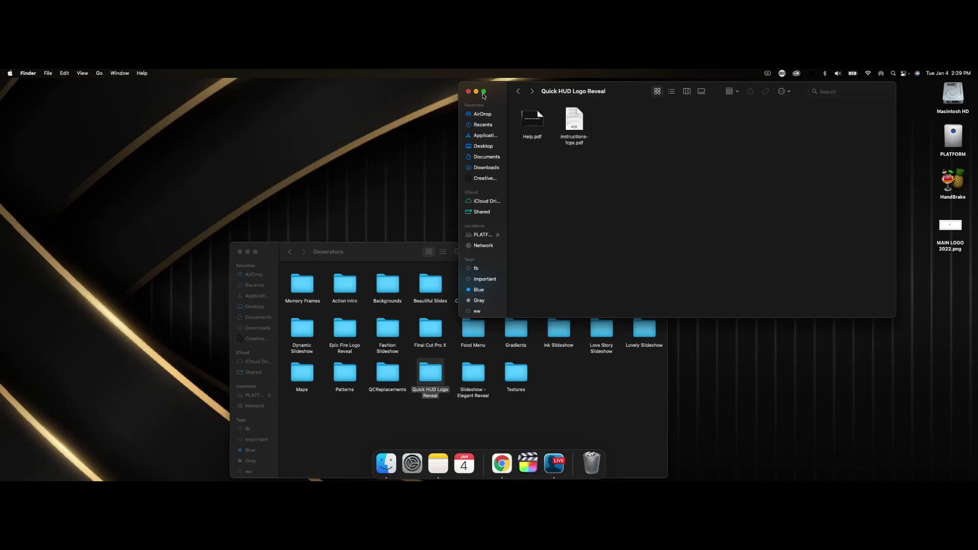
pyautogui.click(468, 91)
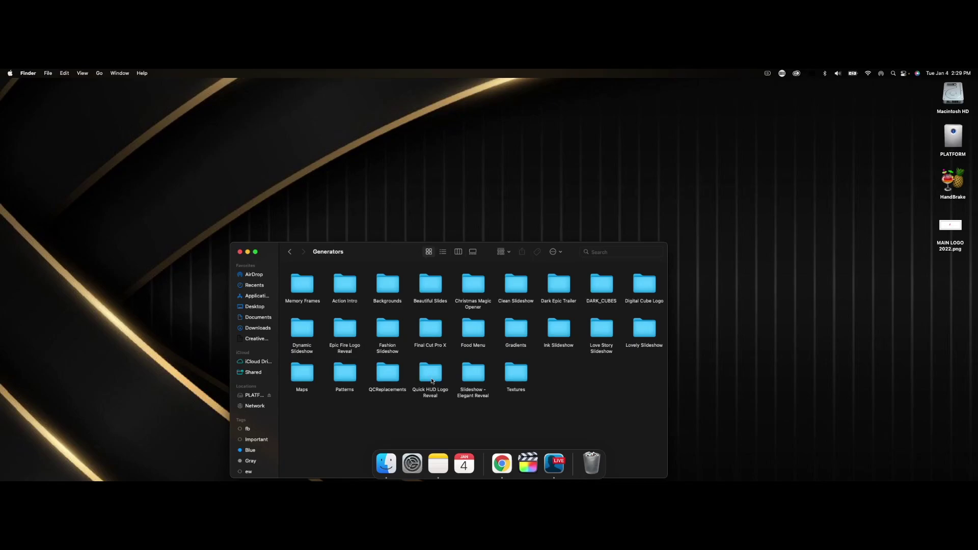
pyautogui.click(240, 252)
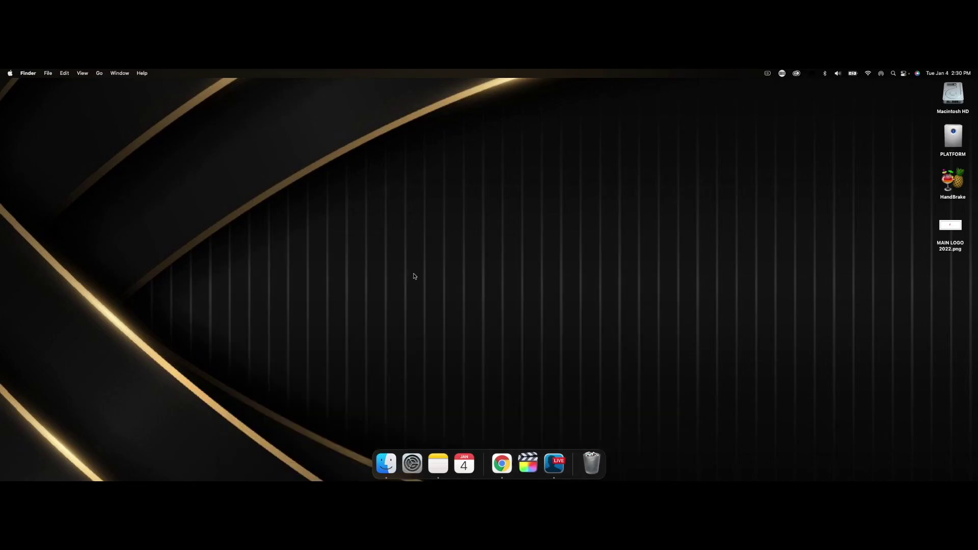
# Switch to Final Cut Pro and create a new project named "intro" in the 1-4-22 event
pyautogui.press('super+Tab')
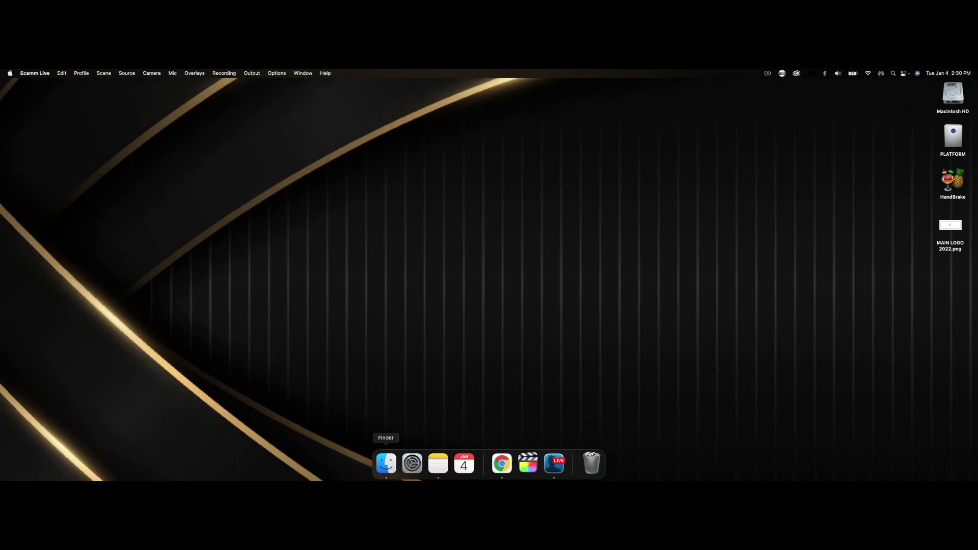
pyautogui.click(528, 464)
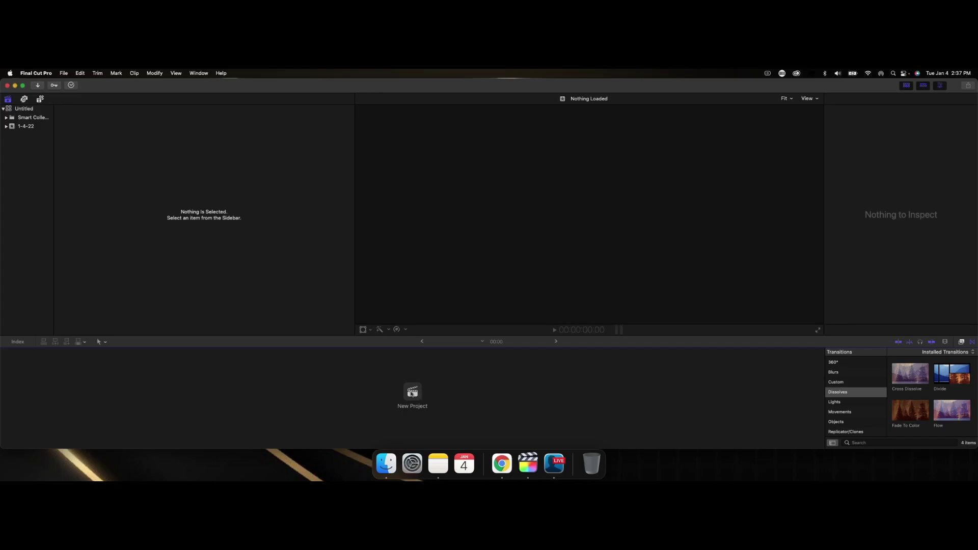
pyautogui.click(411, 392)
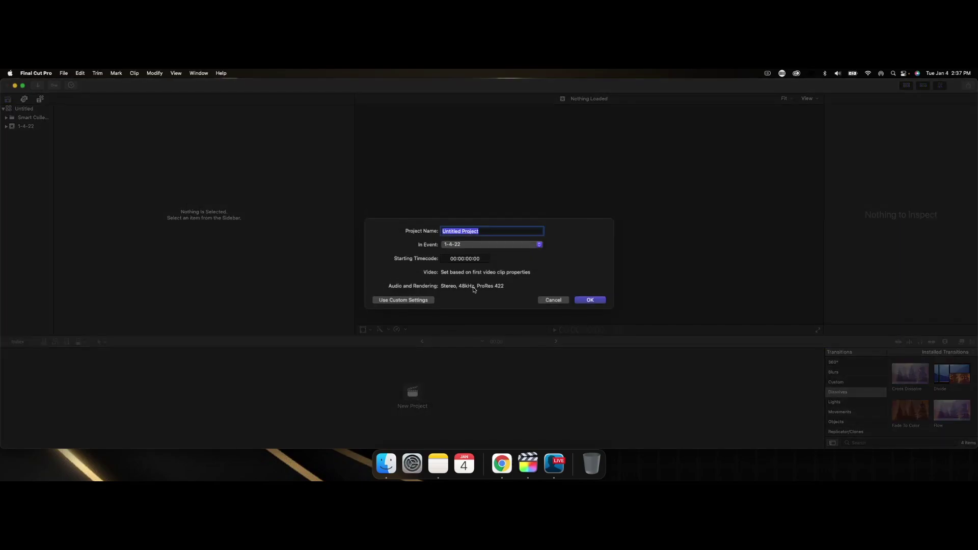
pyautogui.write('intro')
pyautogui.click(600, 302)
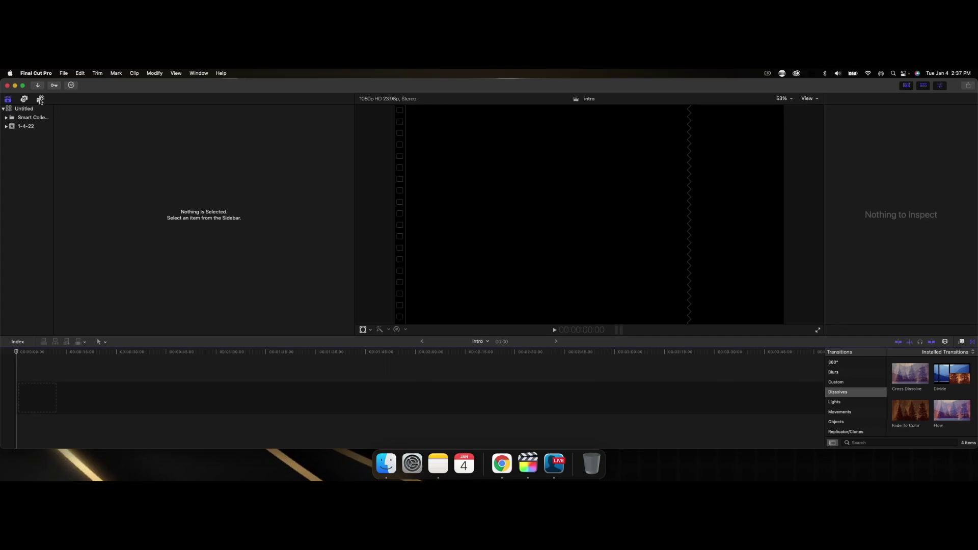
# Show the installed generators and look through them for the Quick HUD Logo Reveal template
pyautogui.click(9, 99)
pyautogui.click(24, 100)
pyautogui.click(40, 99)
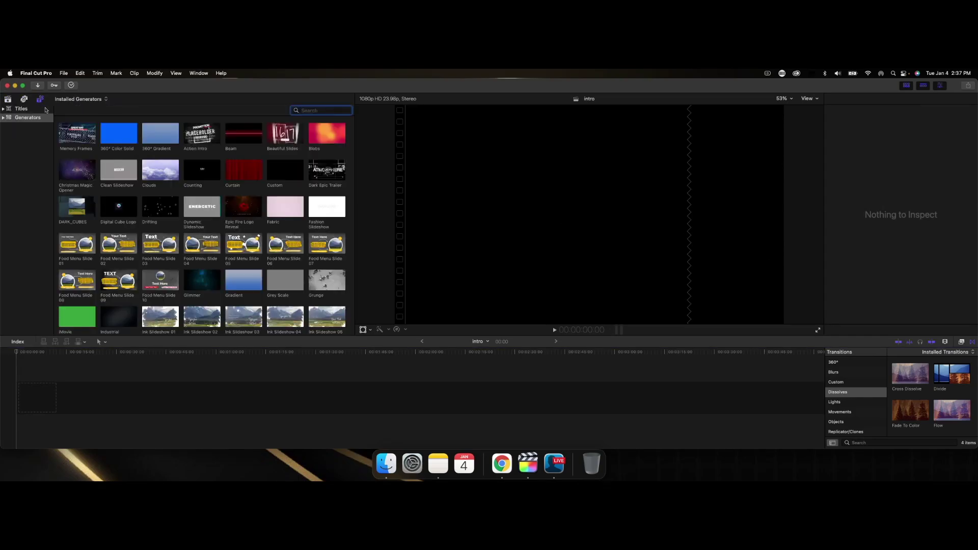
pyautogui.click(19, 109)
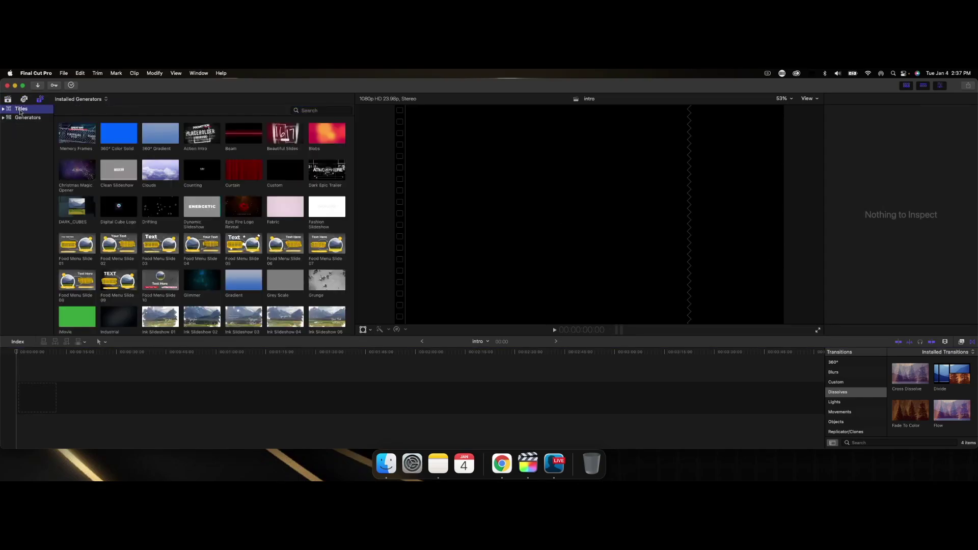
pyautogui.click(24, 118)
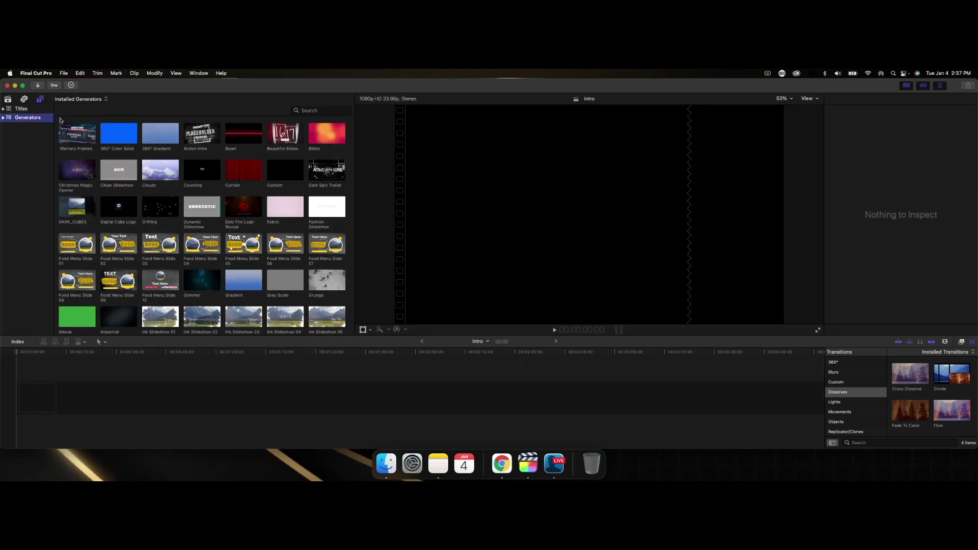
pyautogui.scroll(-10, 237, 224)
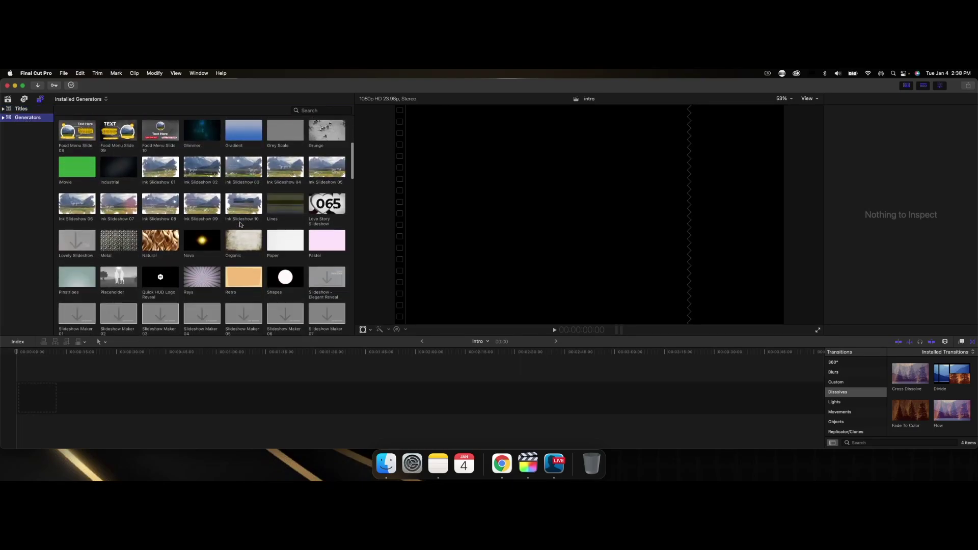
pyautogui.scroll(-10, 250, 223)
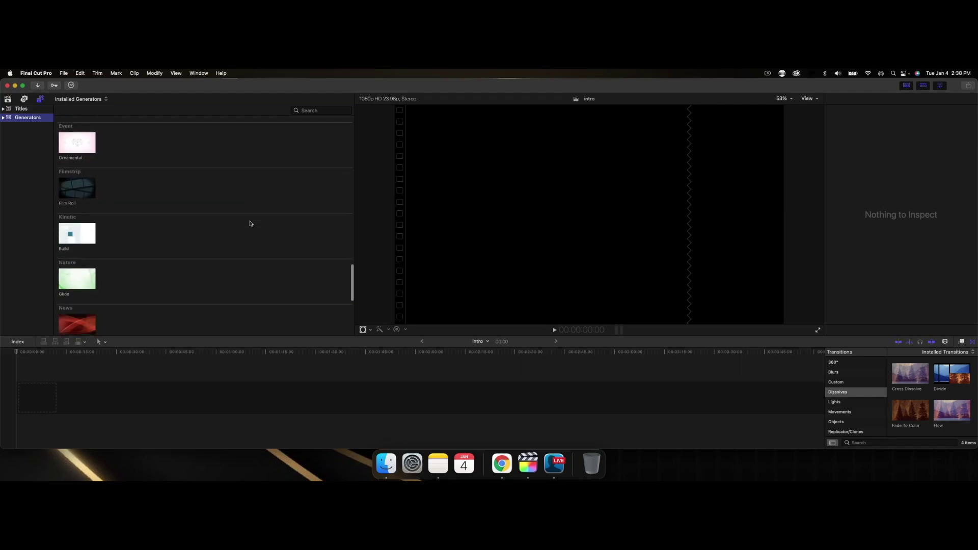
pyautogui.scroll(20, 250, 223)
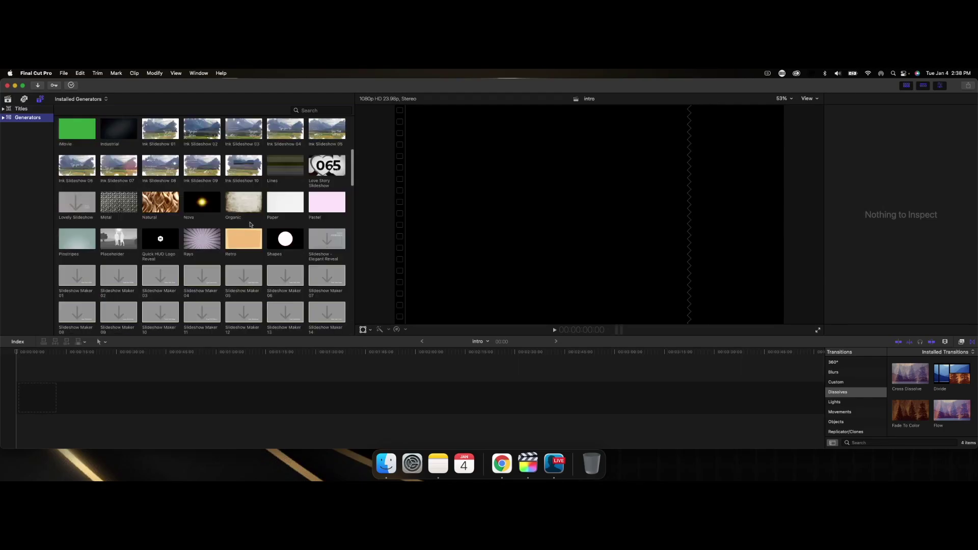
# Search the generators for "quick" and add Quick HUD Logo Reveal to the timeline start, accepting 1080p HD, 1920x1080, 23.98p
pyautogui.click(310, 111)
pyautogui.write('d')
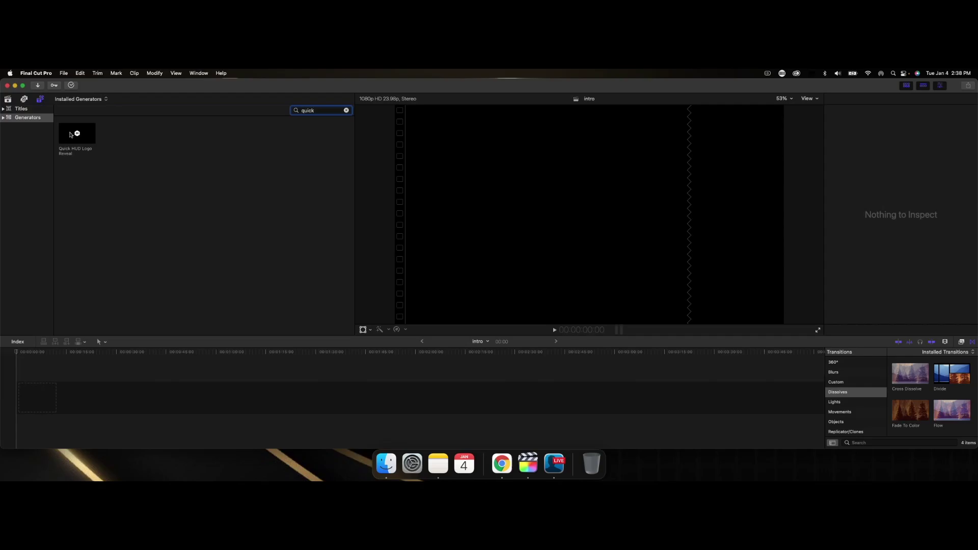
pyautogui.moveTo(71, 135); pyautogui.dragTo(31, 410)
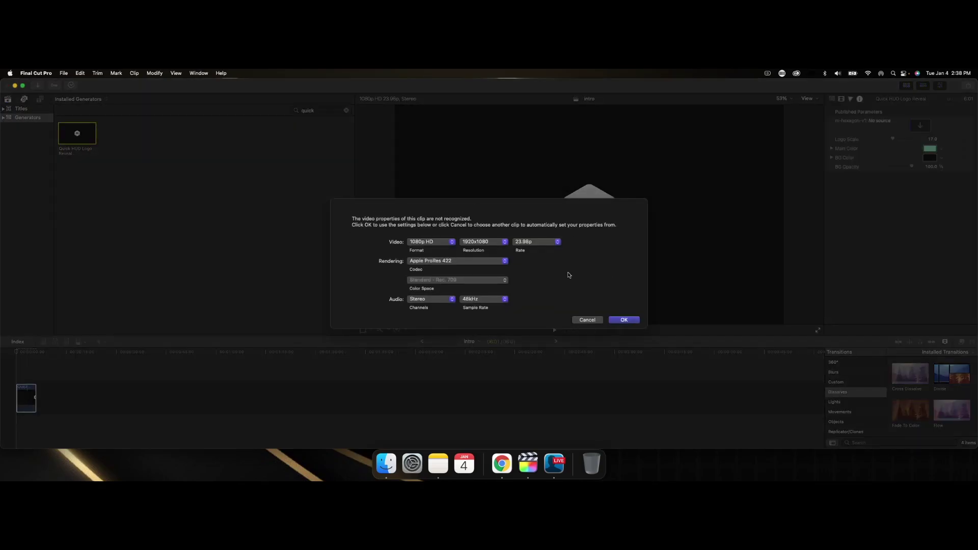
pyautogui.click(625, 320)
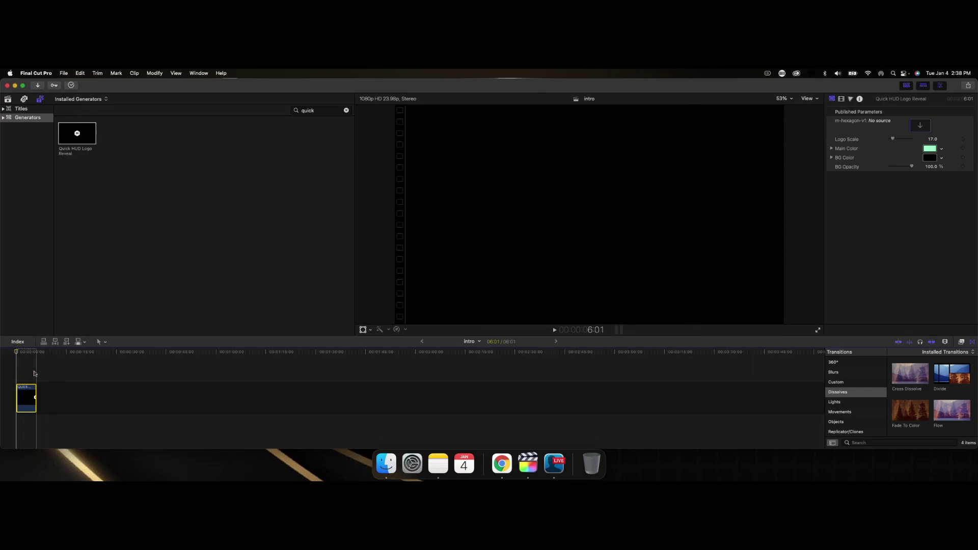
# Increase the timeline's clip height and adjust its zoom so the Quick HUD Logo Reveal clip displays larger
pyautogui.click(946, 344)
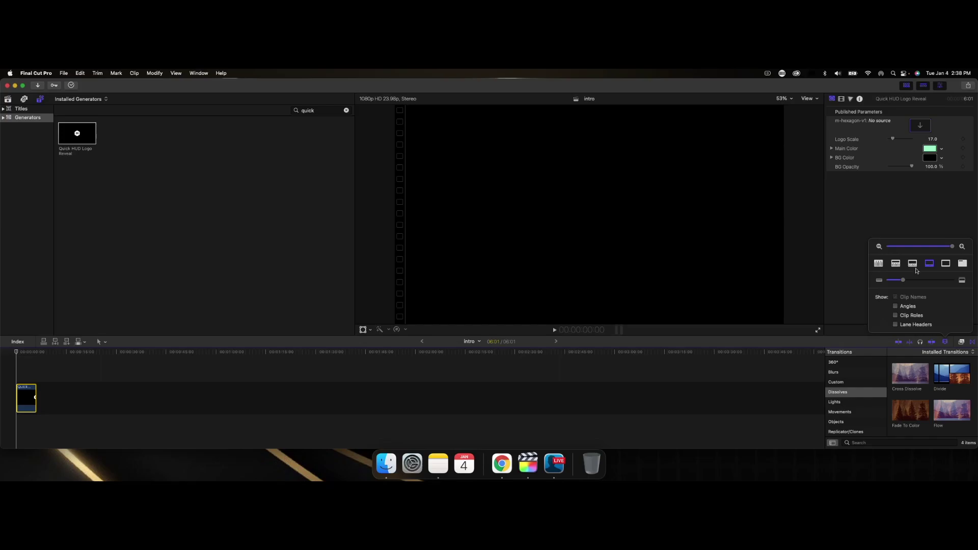
pyautogui.moveTo(904, 280); pyautogui.dragTo(951, 286)
pyautogui.moveTo(952, 248); pyautogui.dragTo(892, 249)
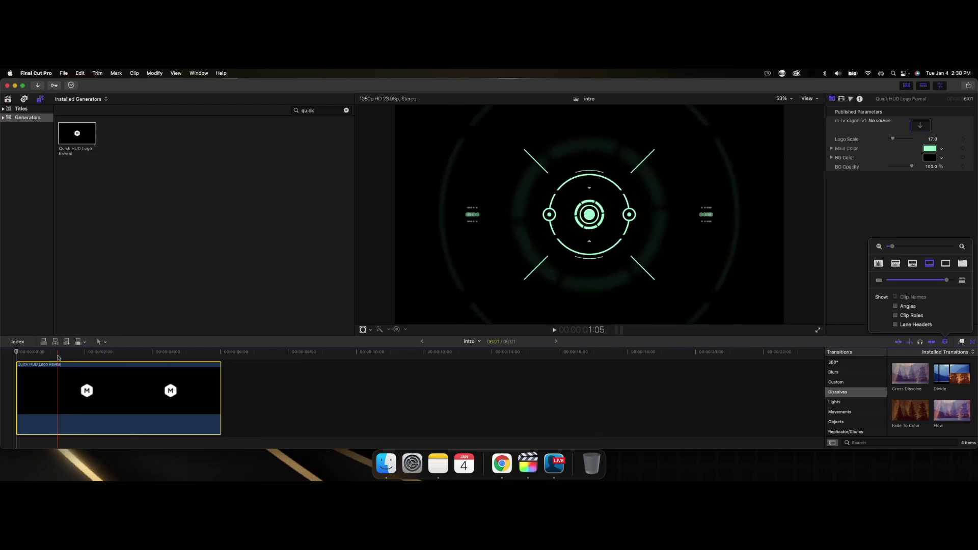
pyautogui.press('Escape')
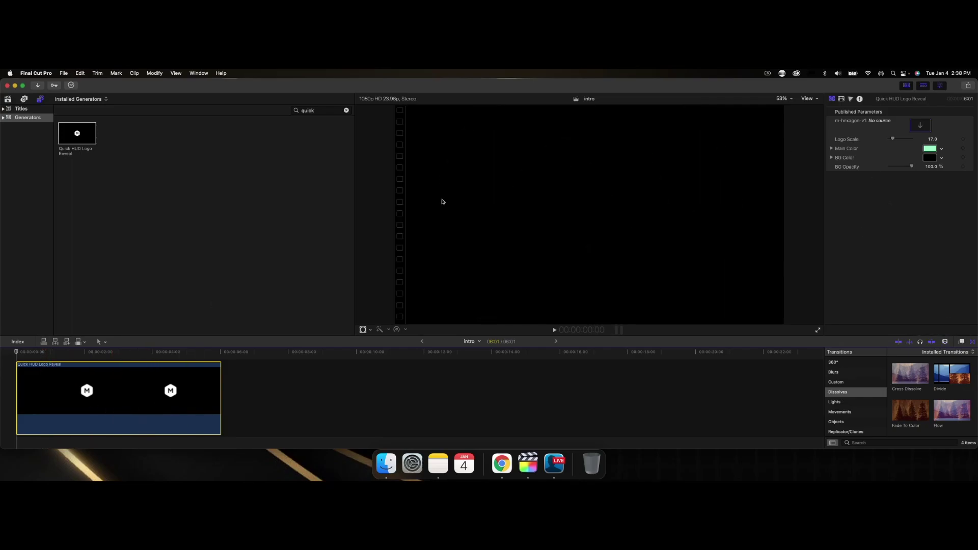
# Import MAIN LOGO 2022.png from the Desktop into the existing 1-4-22 event
pyautogui.click(37, 86)
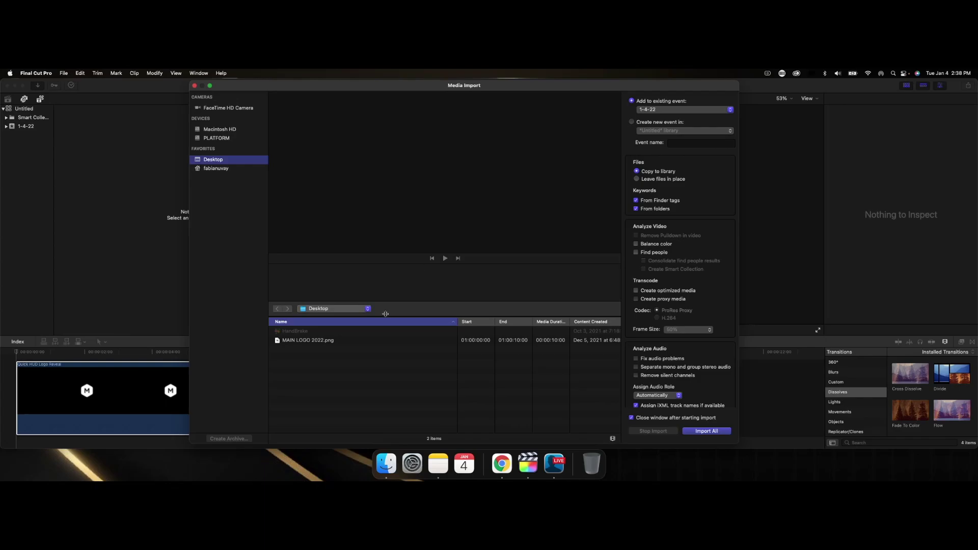
pyautogui.click(324, 340)
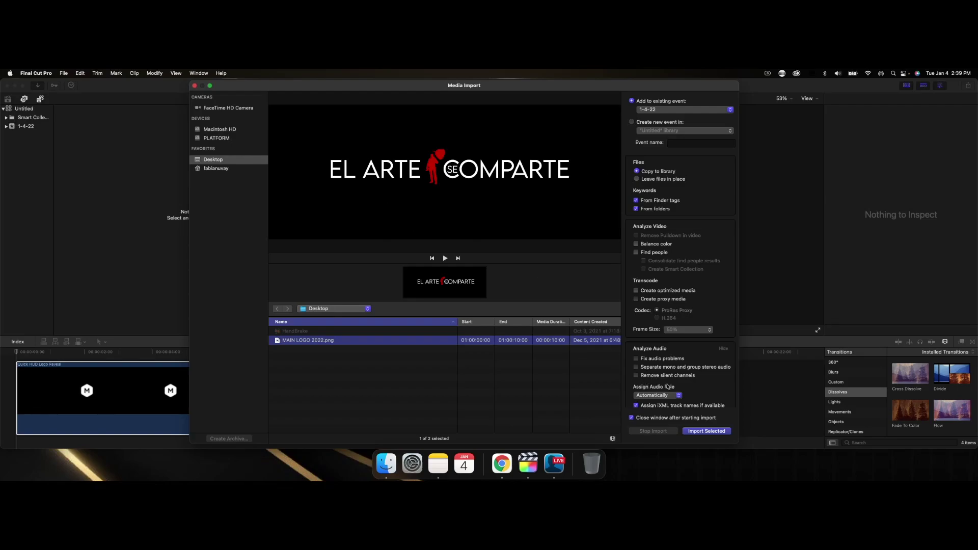
pyautogui.click(706, 431)
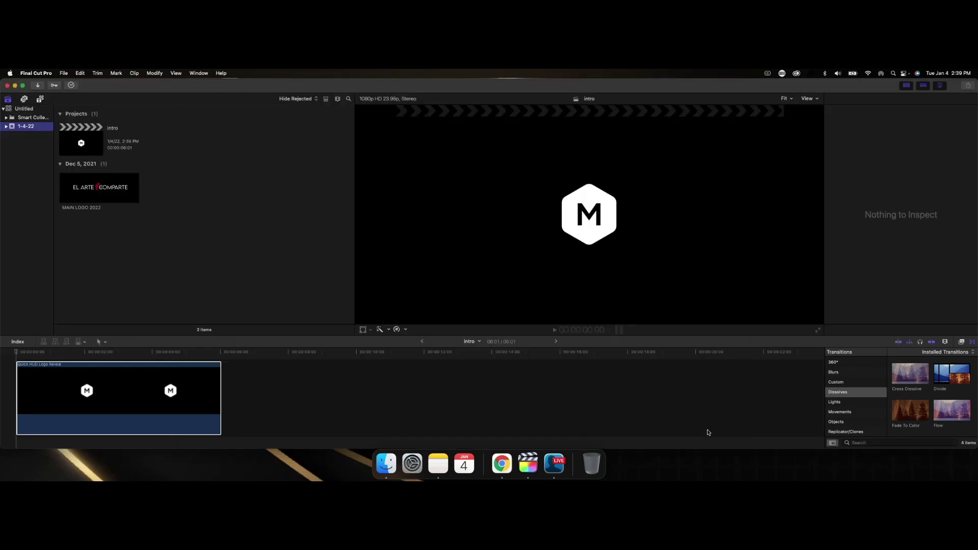
# Apply the MAIN LOGO 2022 clip as the m-hexagon-v1 source of the Quick HUD Logo Reveal generator
pyautogui.click(96, 404)
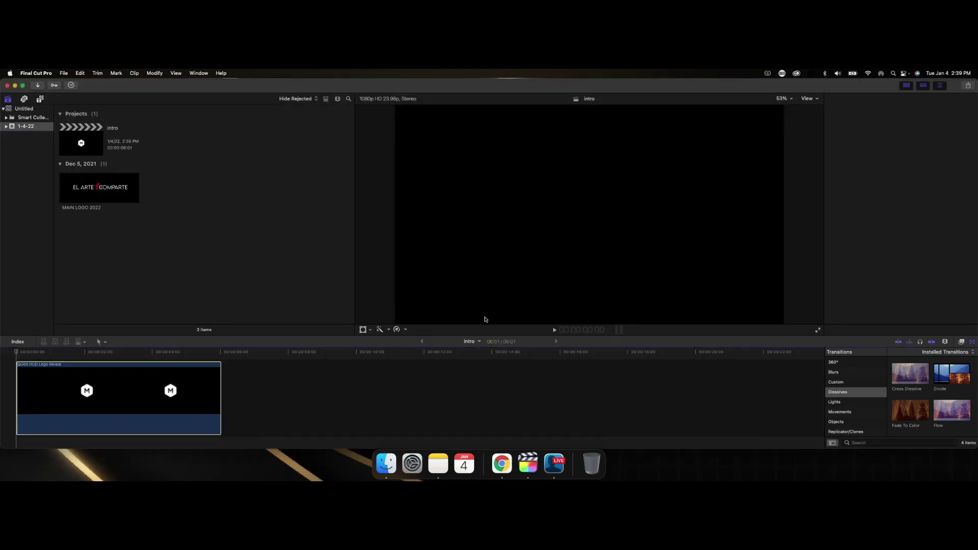
pyautogui.click(76, 187)
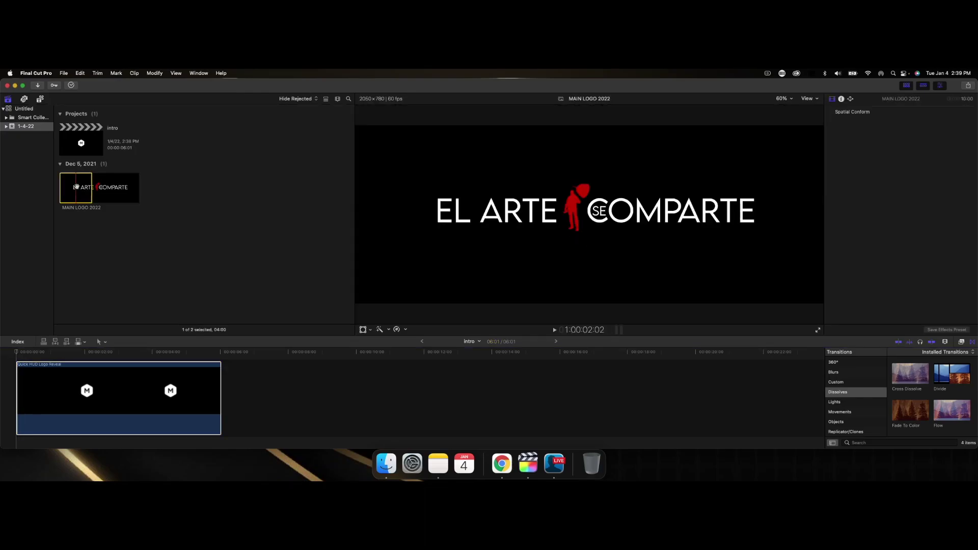
pyautogui.click(63, 375)
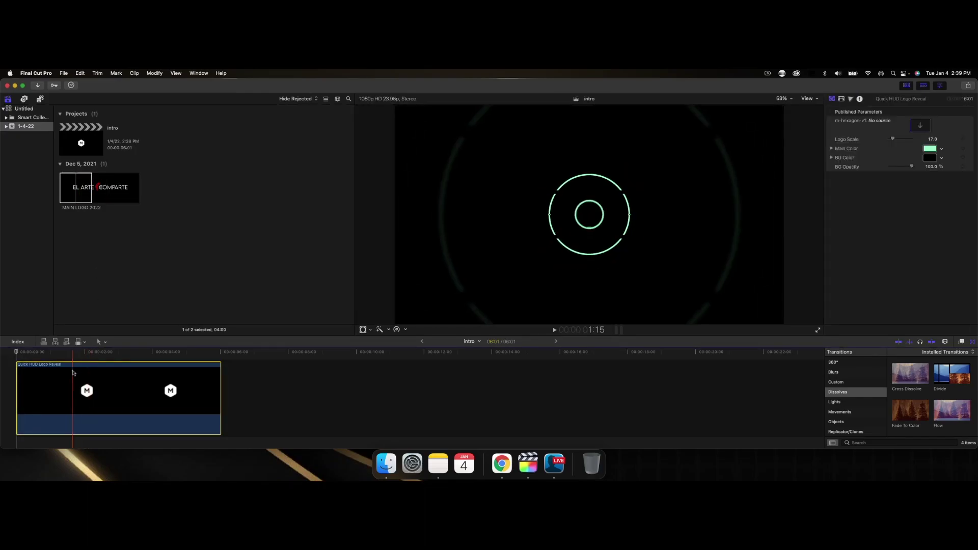
pyautogui.click(53, 395)
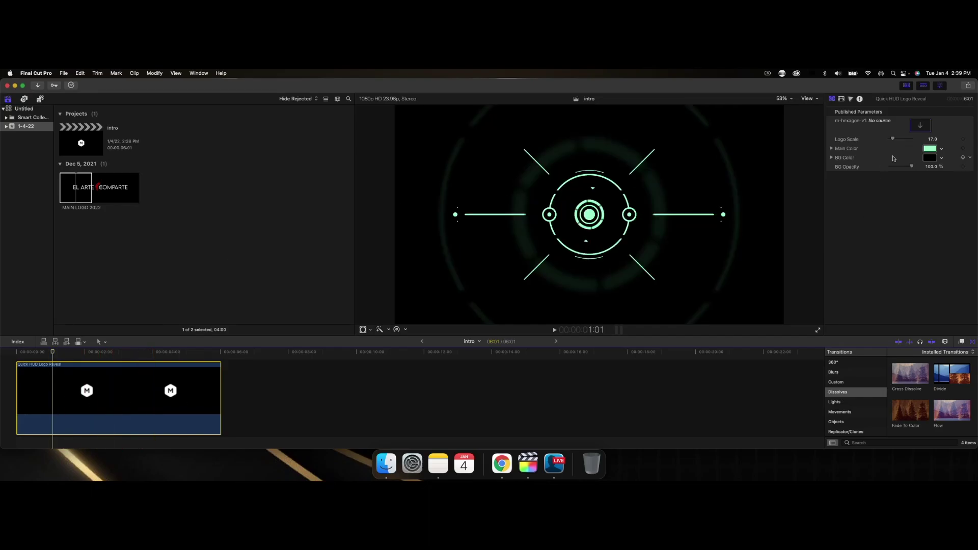
pyautogui.click(920, 127)
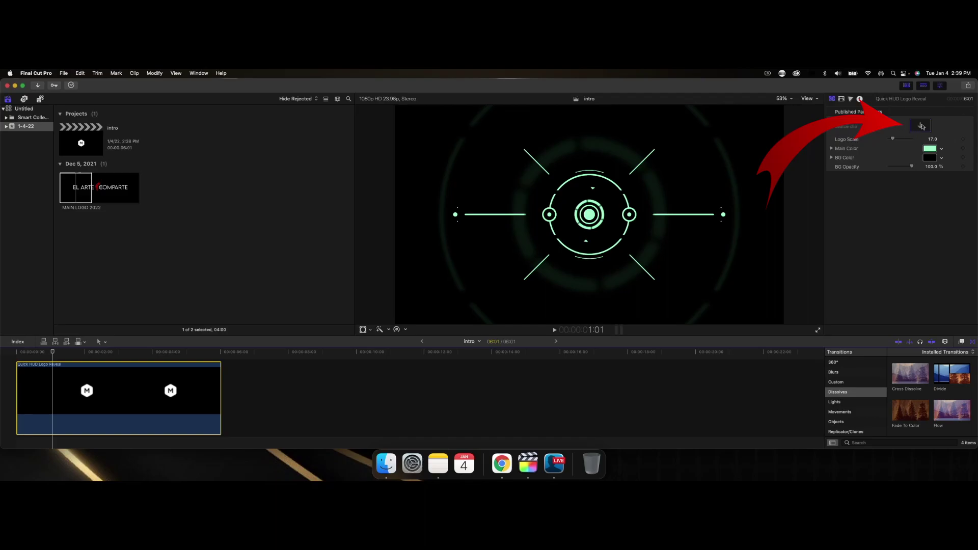
pyautogui.click(920, 126)
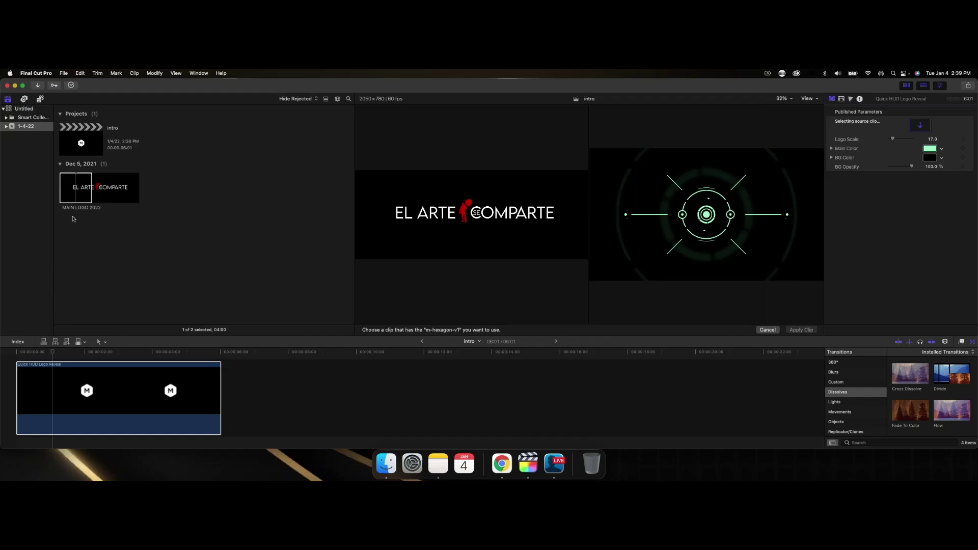
pyautogui.click(83, 185)
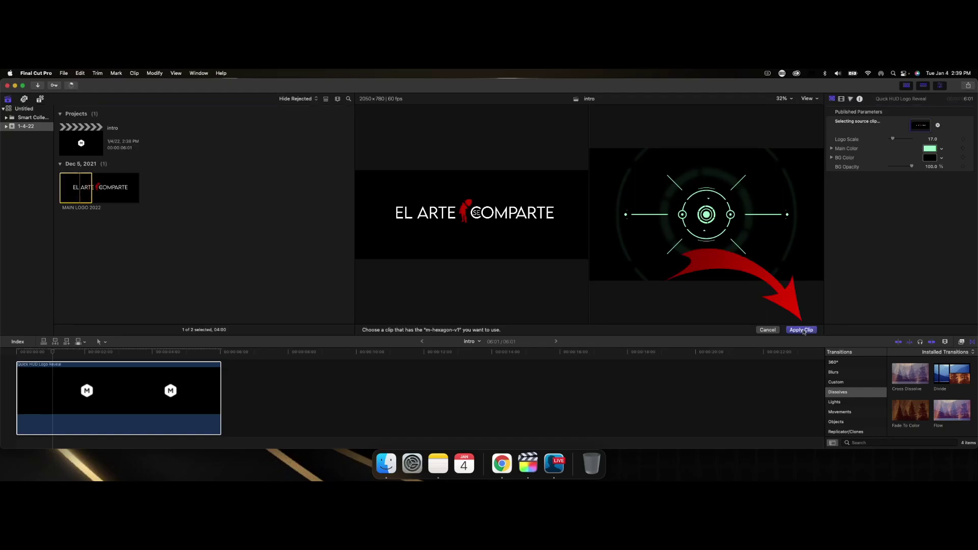
pyautogui.click(801, 330)
pyautogui.click(102, 387)
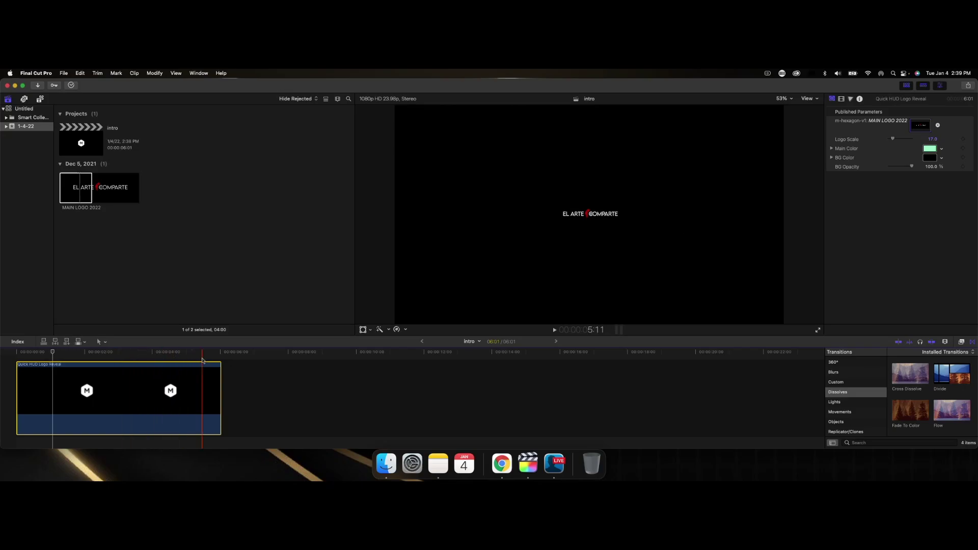
# Set the Quick HUD Logo Reveal's Logo Scale to about 71.49, previewing the logo at 3:19
pyautogui.click(146, 380)
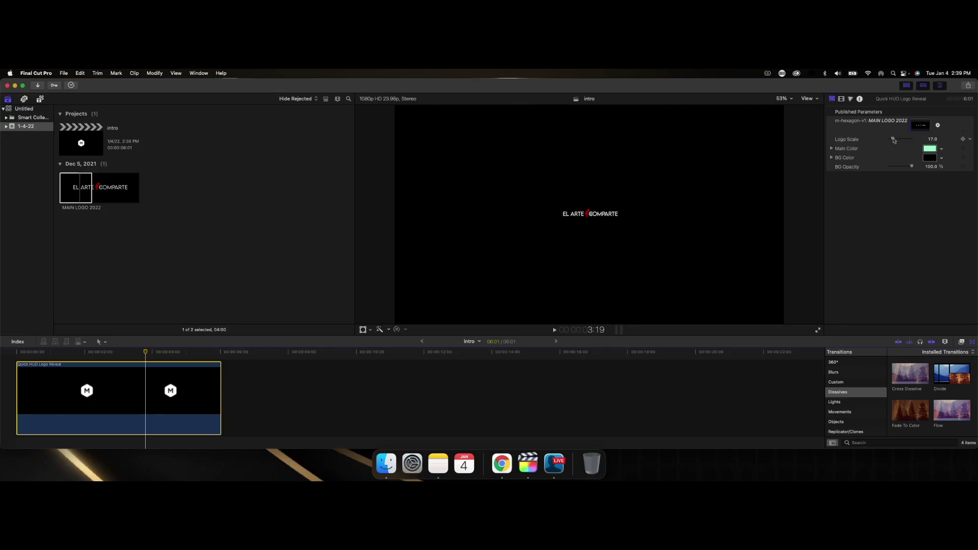
pyautogui.moveTo(892, 139); pyautogui.dragTo(904, 140)
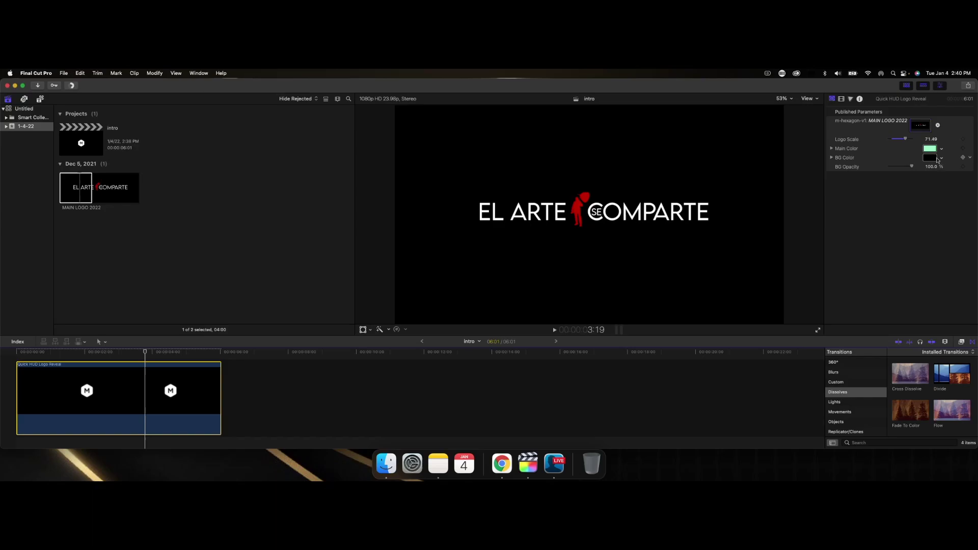
pyautogui.click(934, 158)
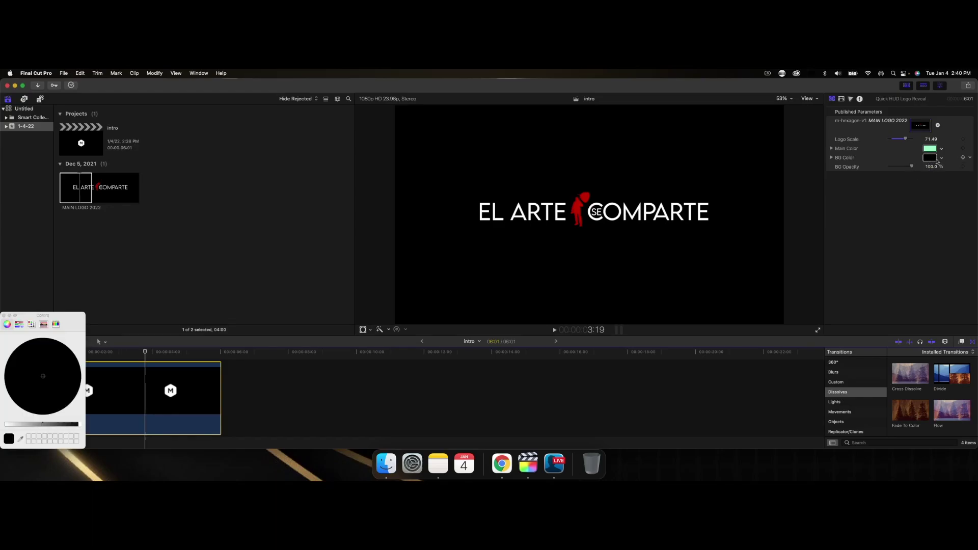
pyautogui.click(941, 158)
pyautogui.click(930, 213)
pyautogui.moveTo(931, 212); pyautogui.dragTo(955, 169)
pyautogui.moveTo(64, 315); pyautogui.dragTo(666, 172)
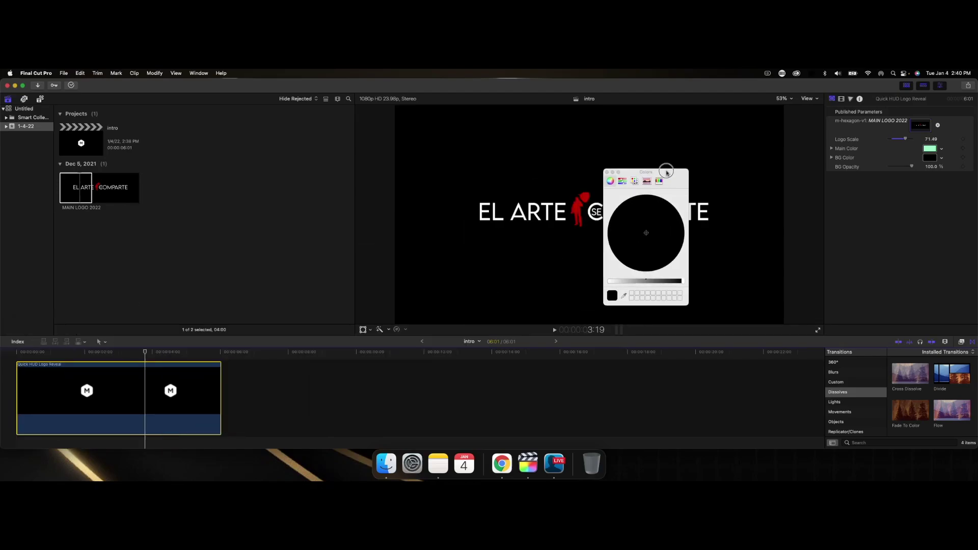
pyautogui.click(607, 172)
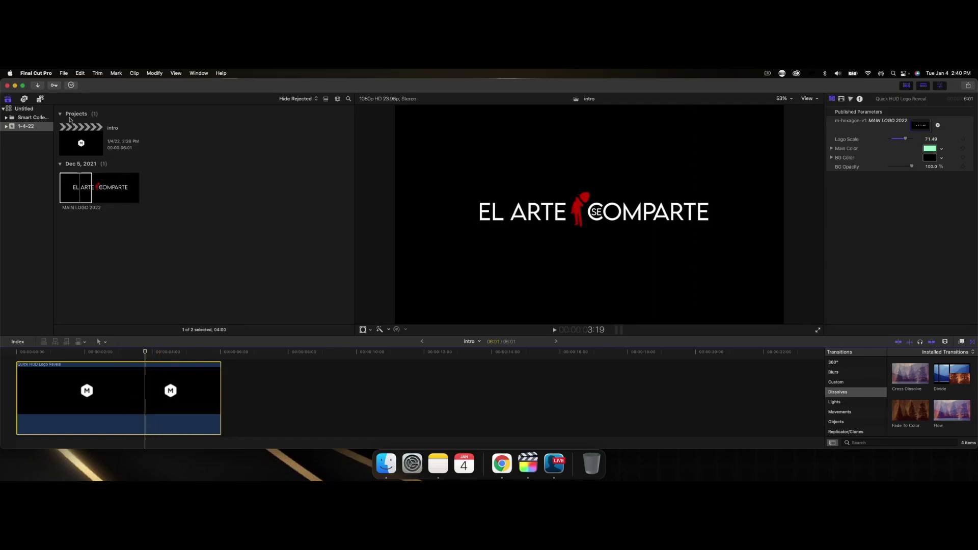
# Import Glitch_Intro_Logo.wav from the home folder's Downloads into the existing 1-4-22 event
pyautogui.click(37, 86)
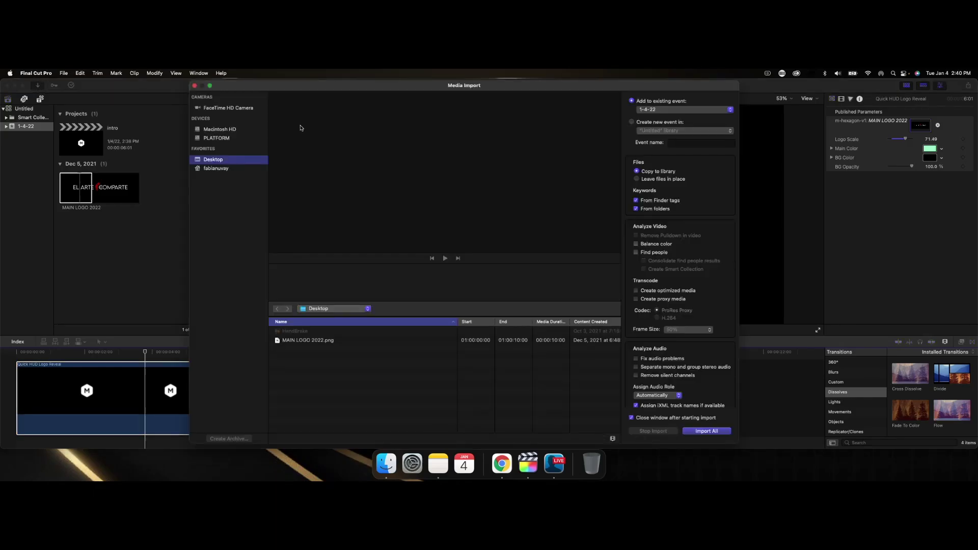
pyautogui.click(226, 169)
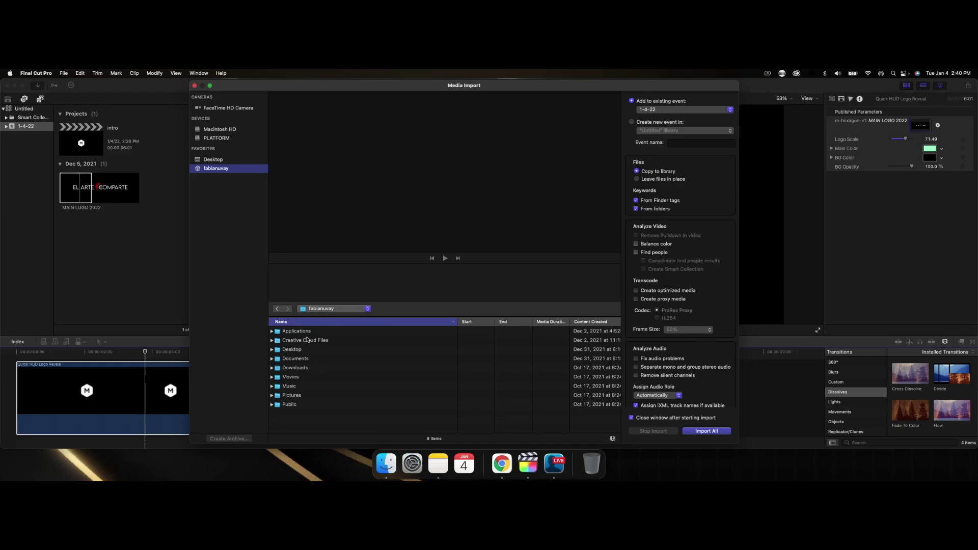
pyautogui.click(272, 368)
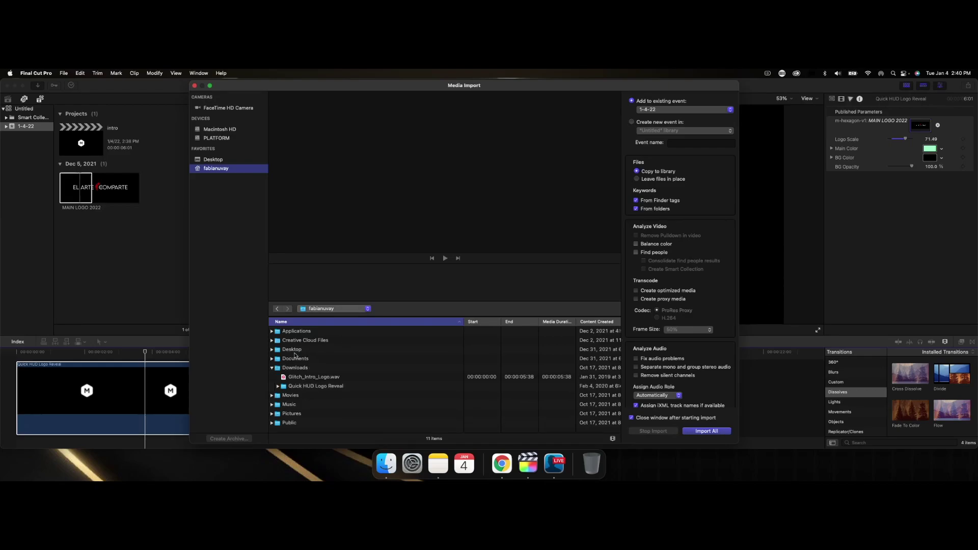
pyautogui.click(309, 377)
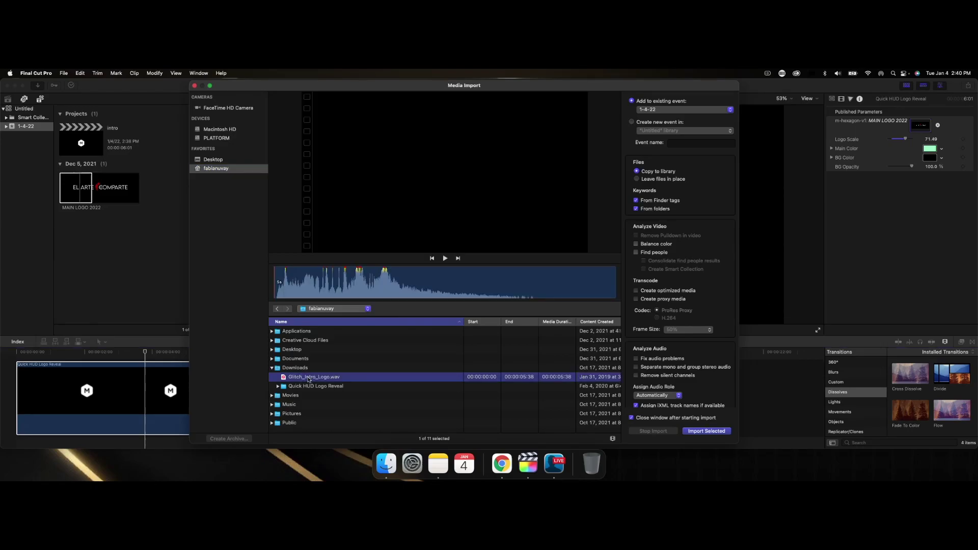
pyautogui.click(703, 432)
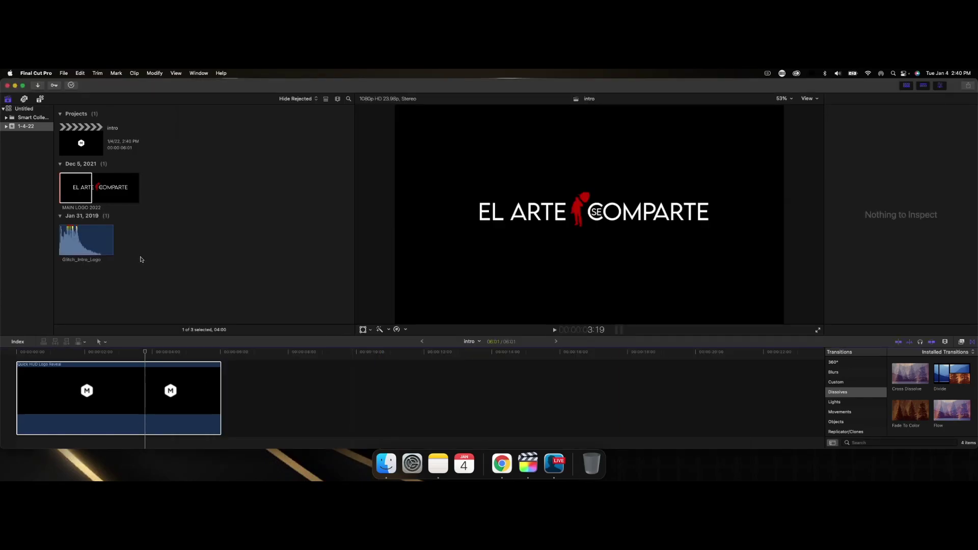
# Place the imported Glitch_Intro_Logo audio beneath the Quick HUD Logo Reveal clip at the timeline start and play it back
pyautogui.click(73, 235)
pyautogui.moveTo(73, 235); pyautogui.dragTo(15, 438)
pyautogui.scroll(-2, 21, 387)
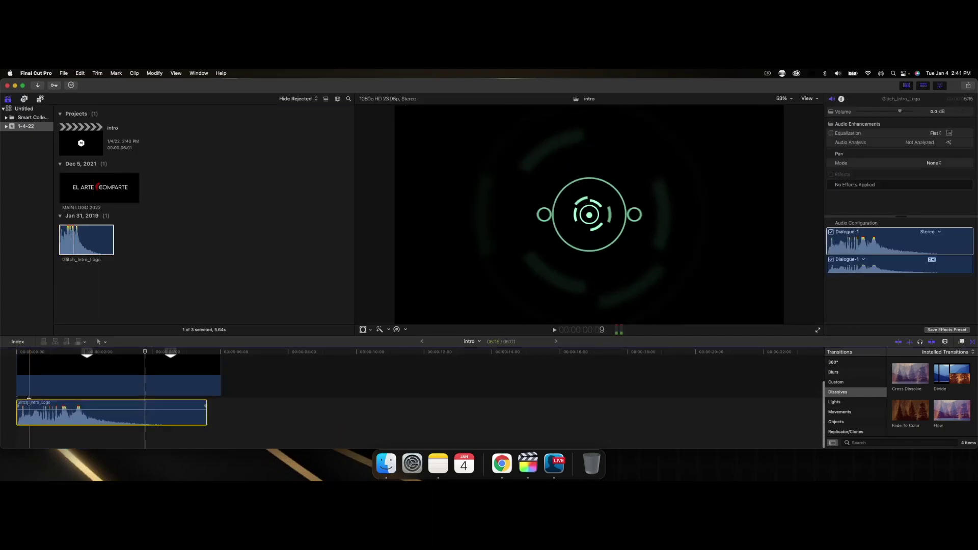
pyautogui.click(16, 352)
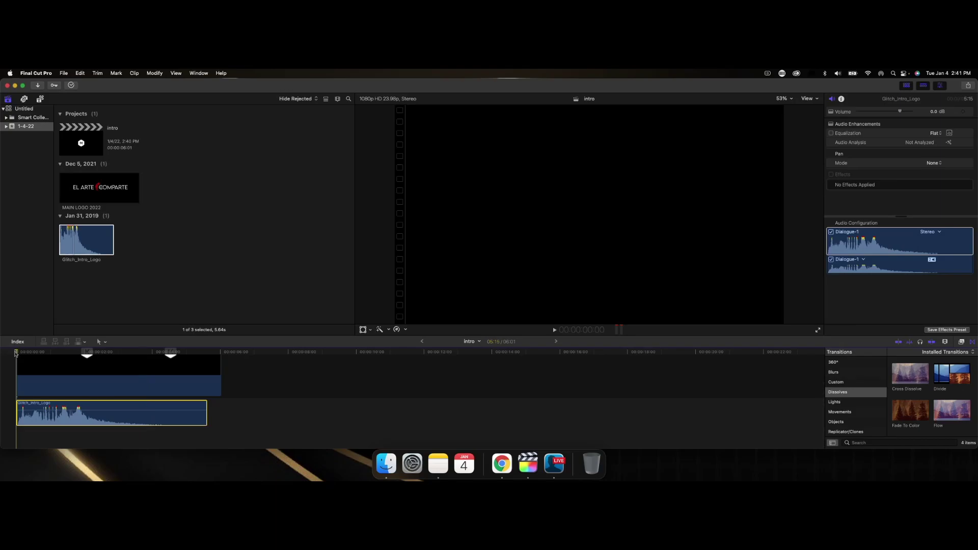
pyautogui.press('space')
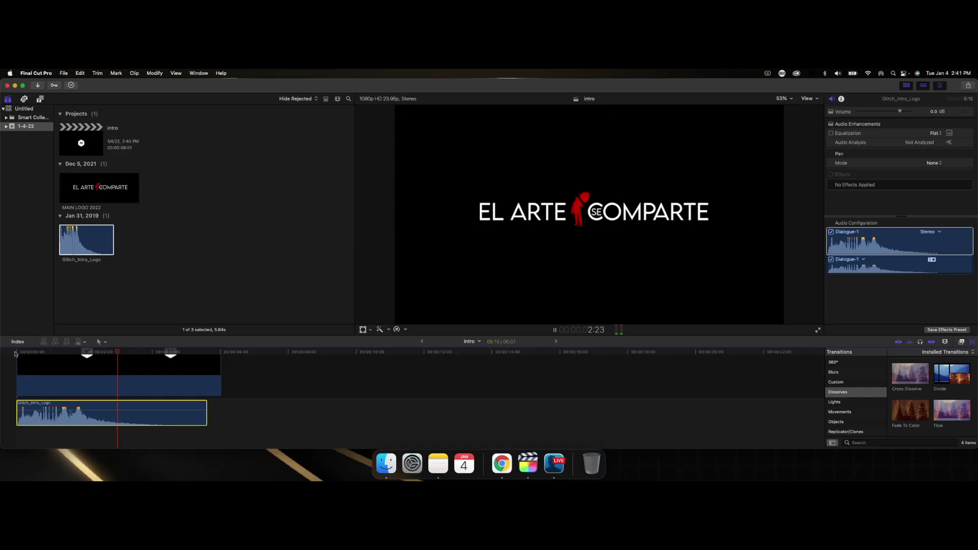
pyautogui.press('space')
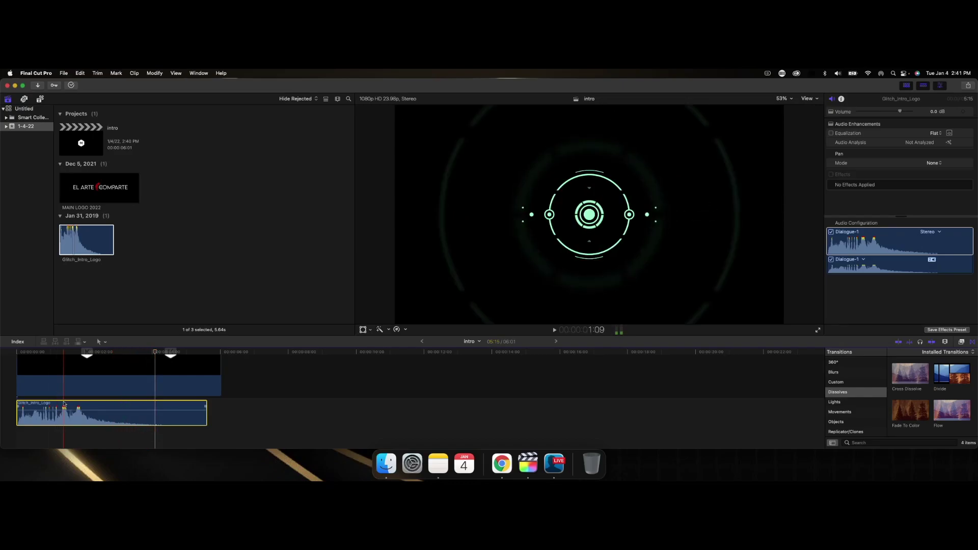
# Replace the timeline's audio clip with Glitch_Intro_Logo.wav taken from the Finder's Downloads folder, placed beneath the generator at the timeline start
pyautogui.press('Delete')
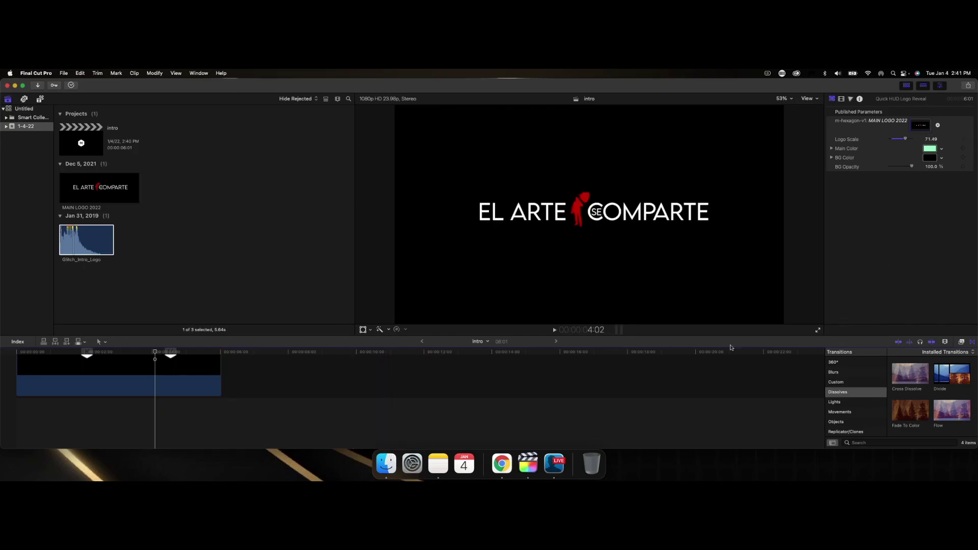
pyautogui.click(386, 463)
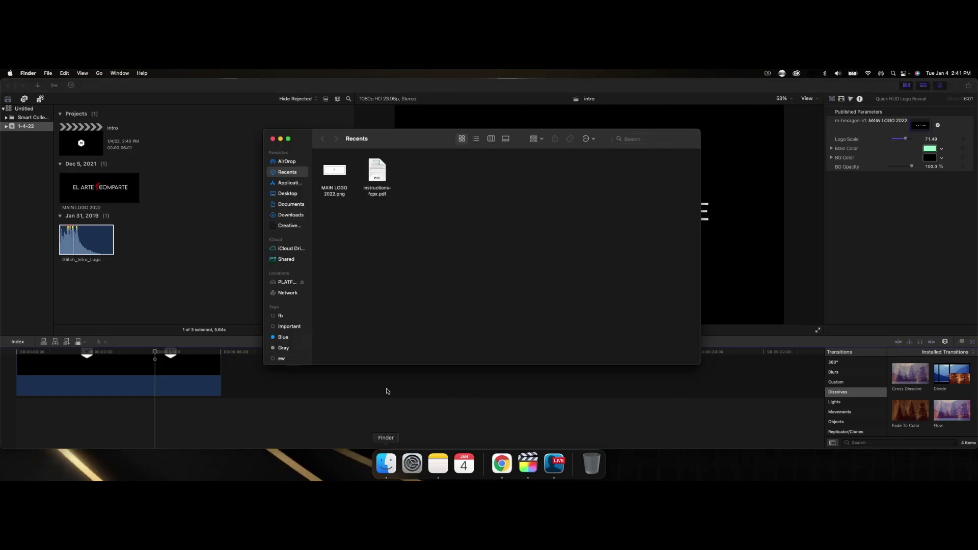
pyautogui.click(292, 204)
pyautogui.moveTo(293, 204); pyautogui.dragTo(292, 219)
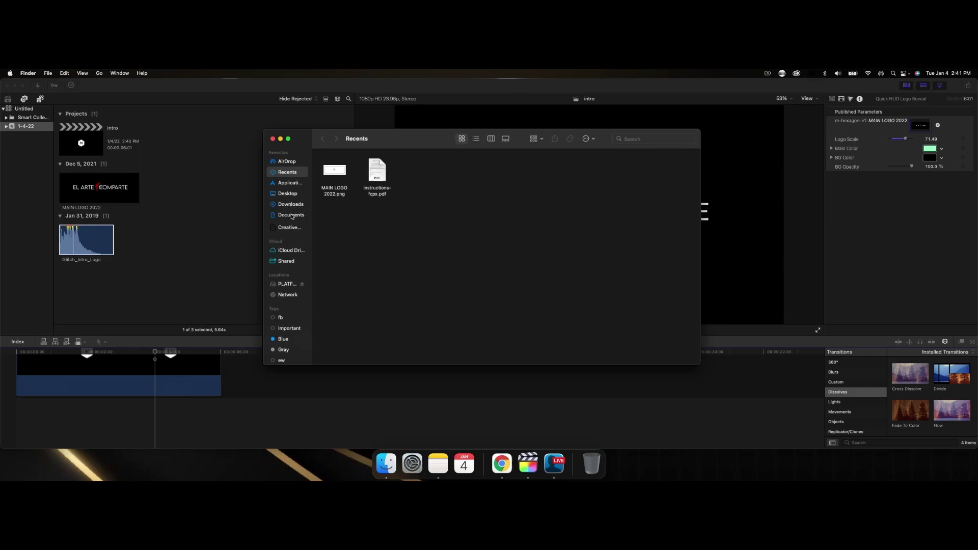
pyautogui.click(291, 204)
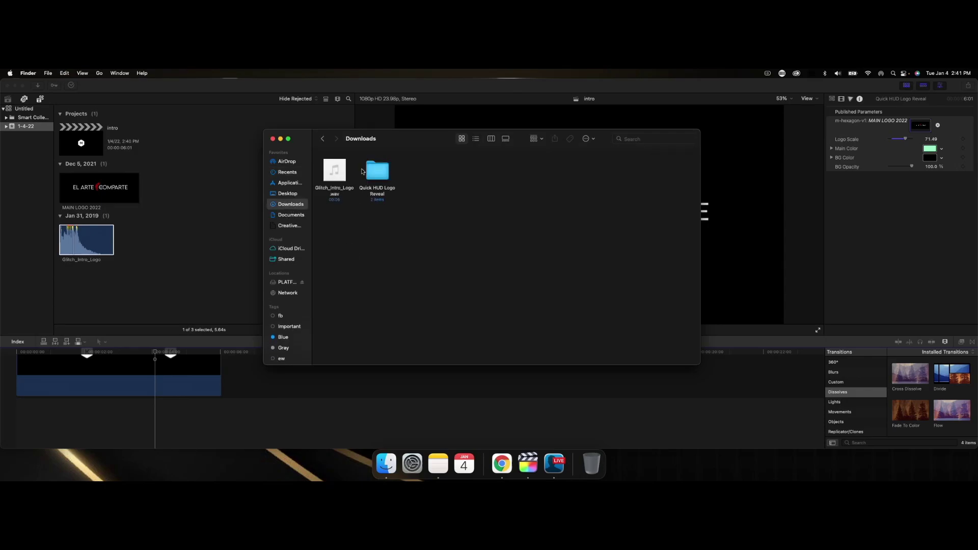
pyautogui.moveTo(343, 173); pyautogui.dragTo(9, 405)
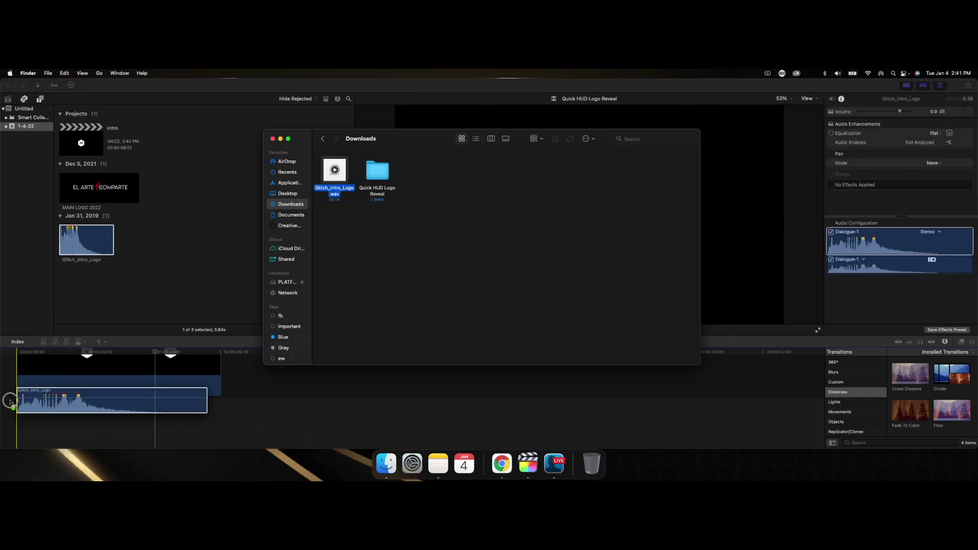
# Play the intro from the start to check the logo reveal with its audio
pyautogui.click(22, 354)
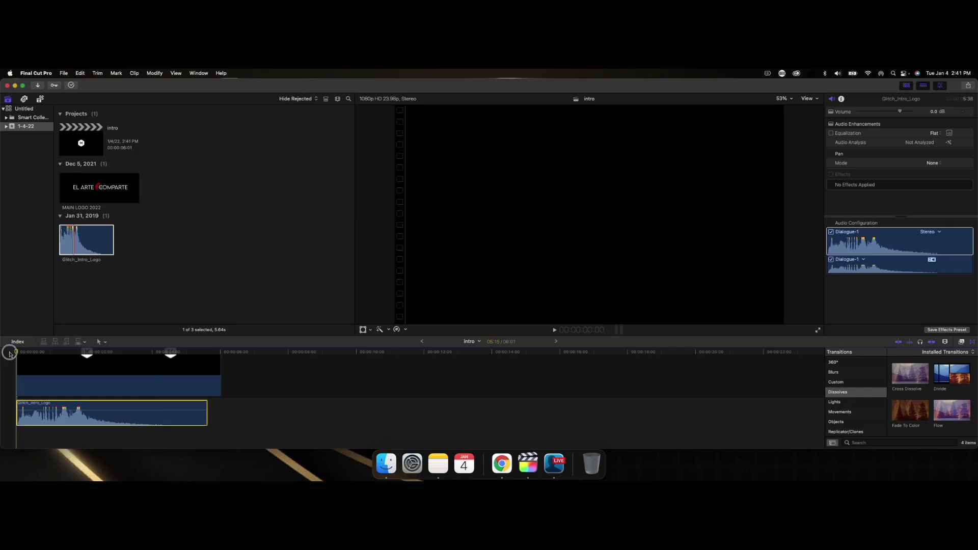
pyautogui.press('space')
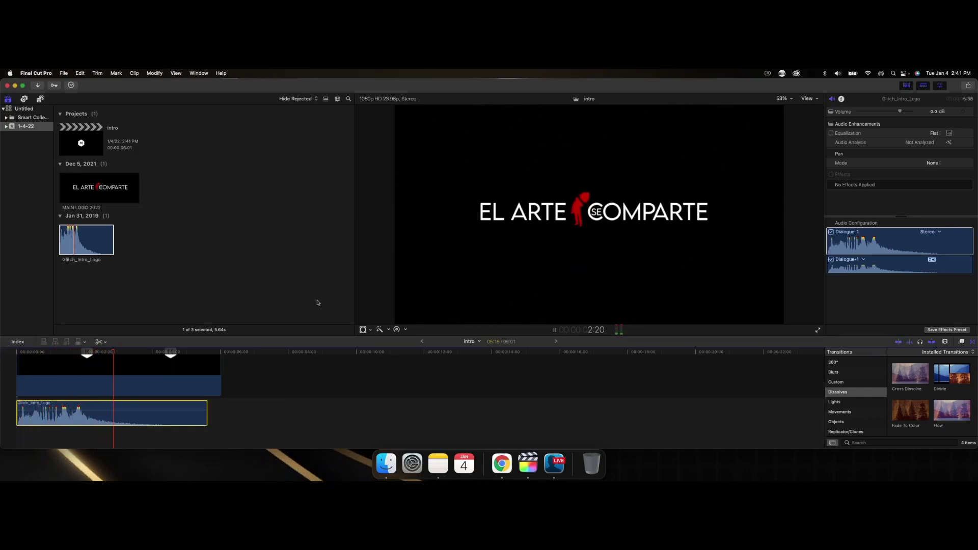
pyautogui.press('space')
# Split the Quick HUD Logo Reveal clip at 5:00 and reduce its first part's Logo Scale to about 48.11
pyautogui.click(886, 128)
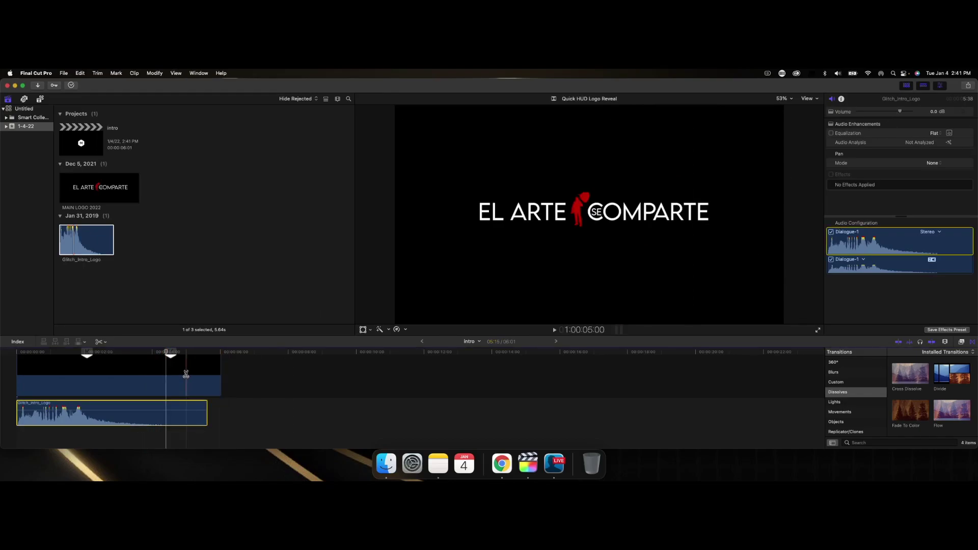
pyautogui.click(543, 270)
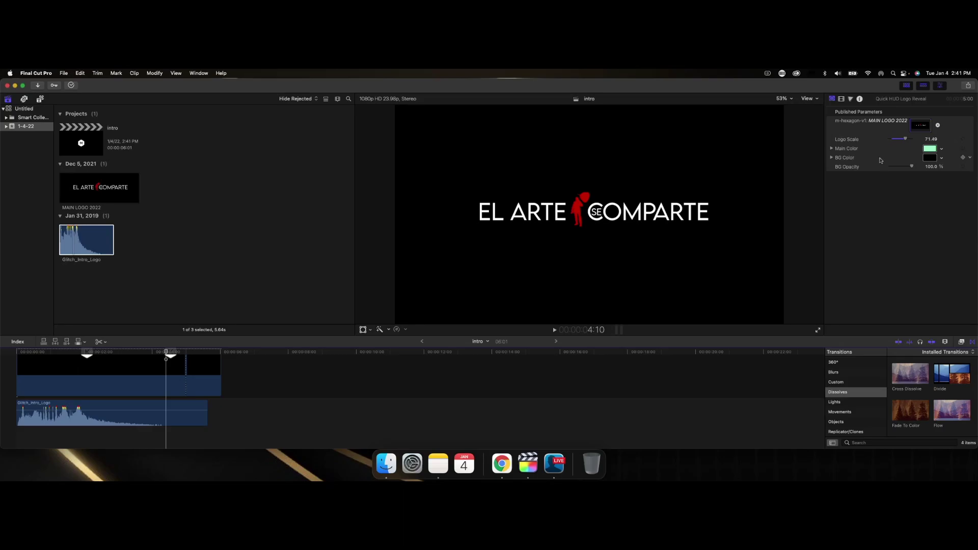
pyautogui.moveTo(901, 141); pyautogui.dragTo(900, 141)
# Check the background tasks and view the intro full screen from the timeline start
pyautogui.click(17, 353)
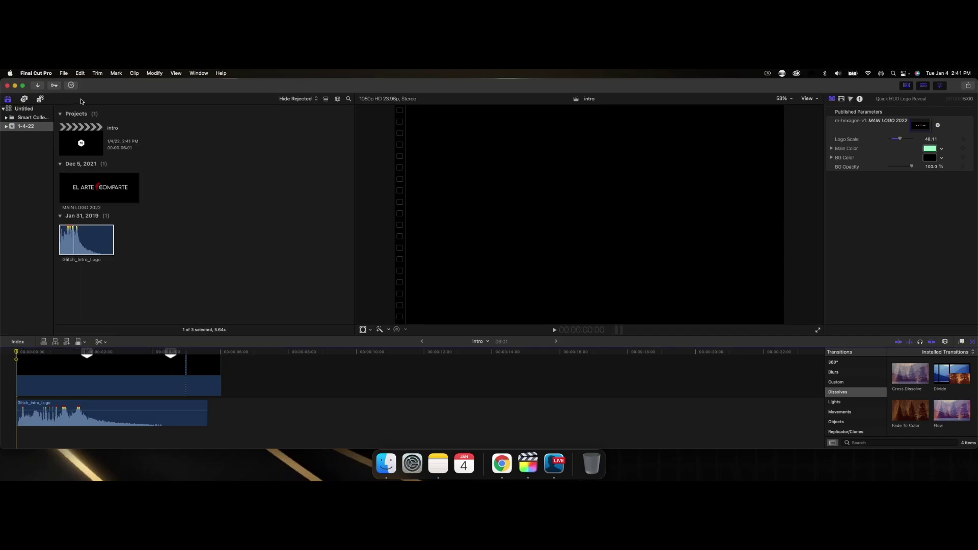
pyautogui.click(71, 86)
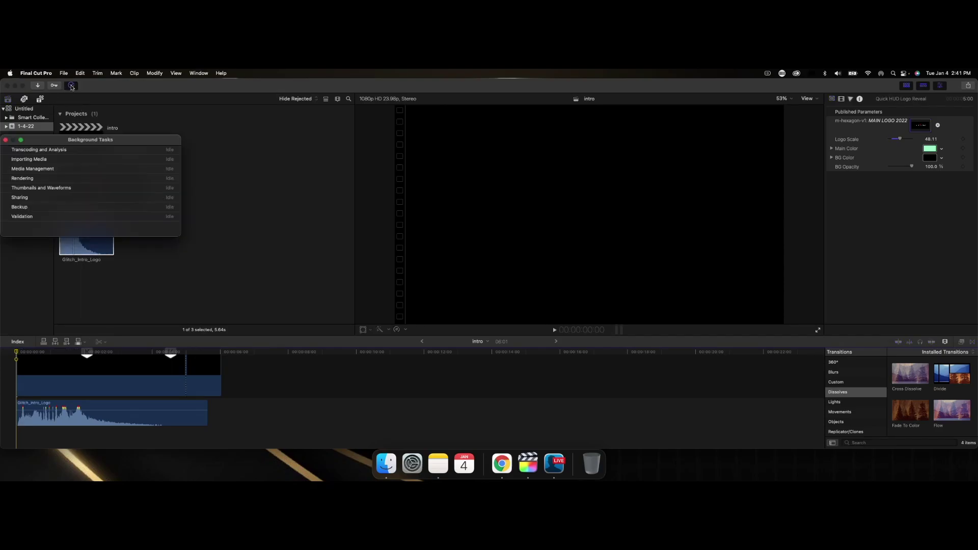
pyautogui.click(71, 86)
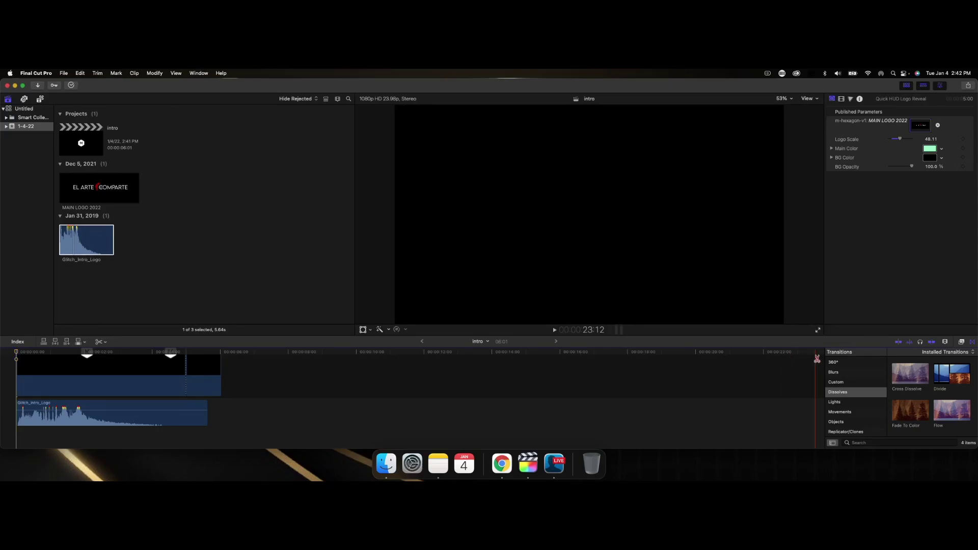
pyautogui.click(818, 331)
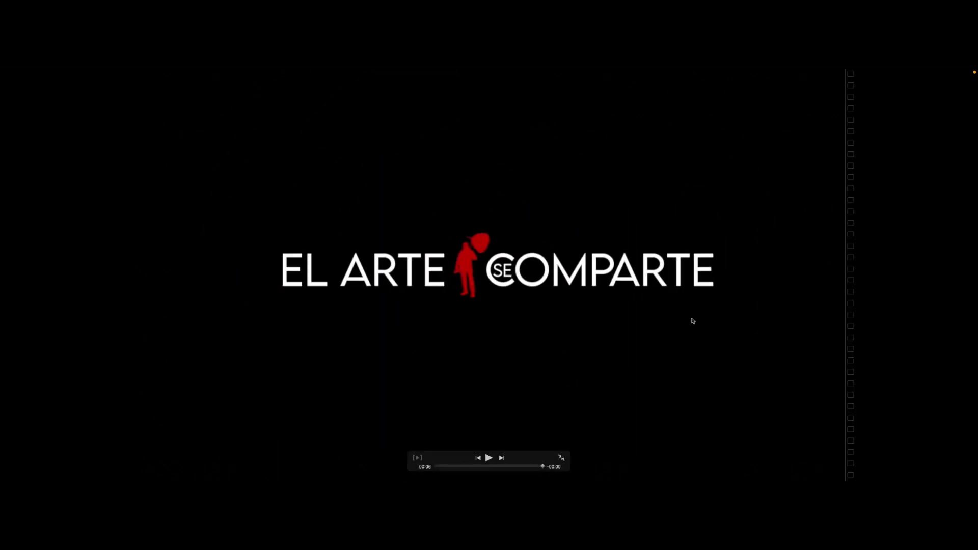
pyautogui.press('Escape')
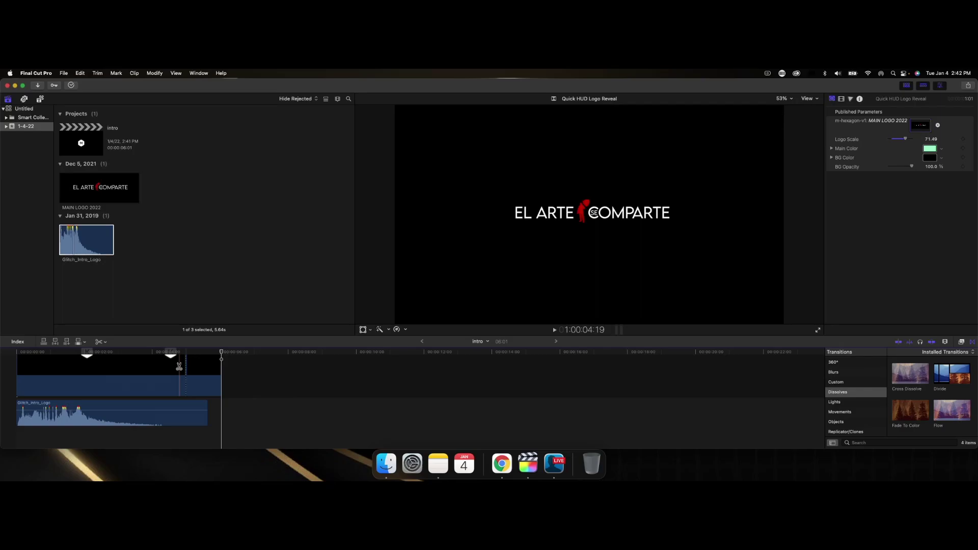
# Undo the split and the Logo Scale reduction on the Quick HUD Logo Reveal clip
pyautogui.scroll(2, 179, 366)
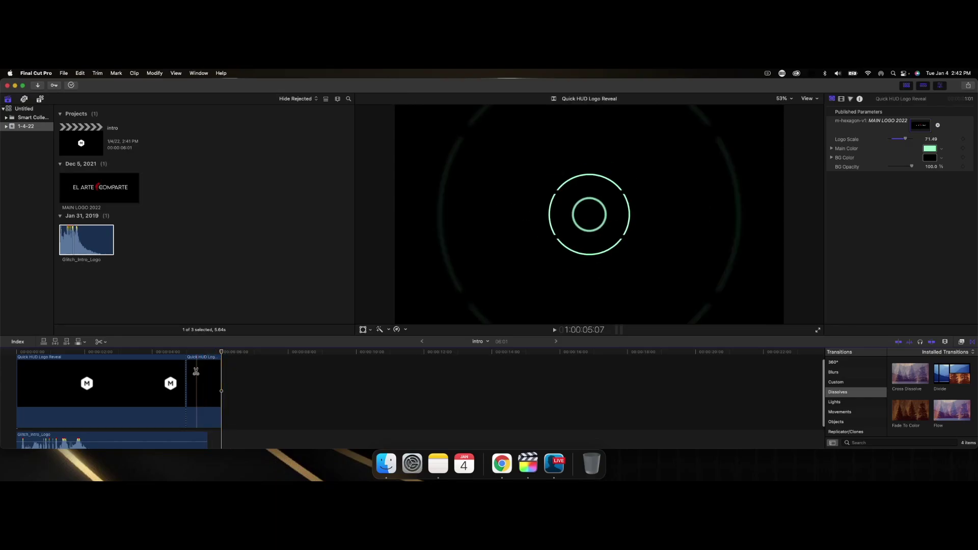
pyautogui.press('a')
pyautogui.click(206, 380)
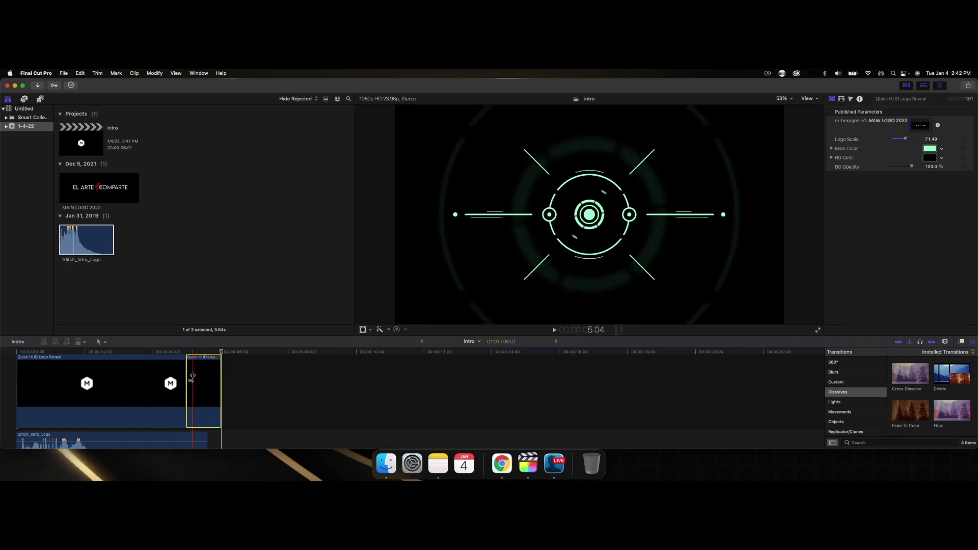
pyautogui.press('super+z')
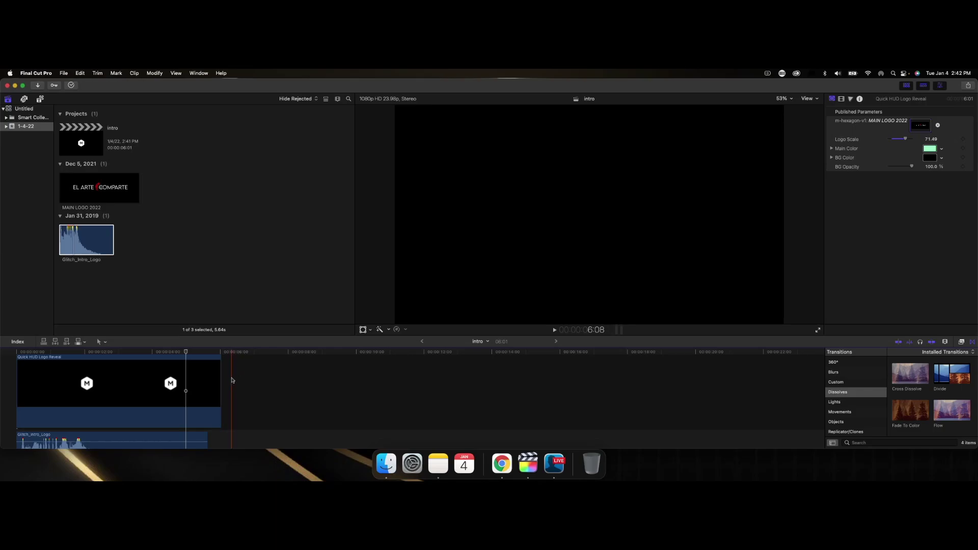
pyautogui.press('v')
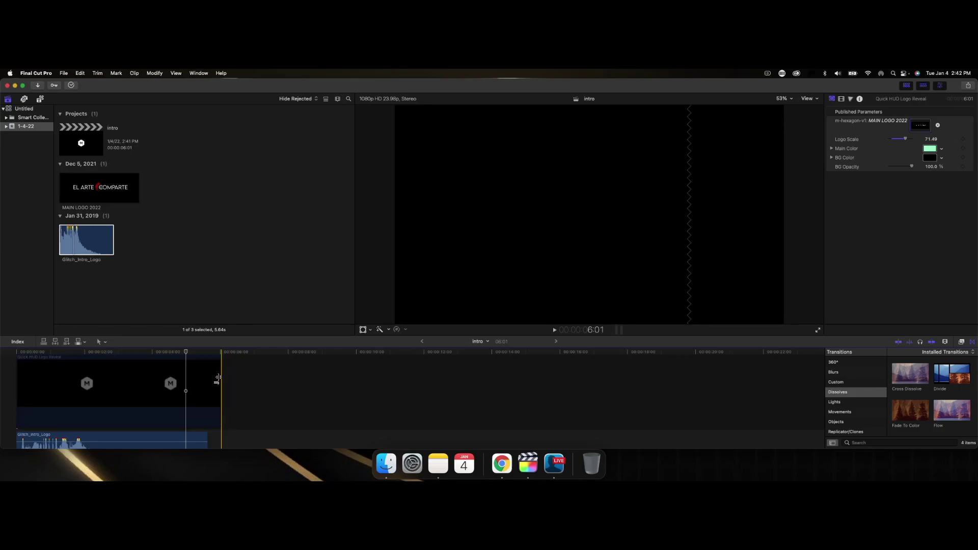
pyautogui.press('v')
# Blade both the Quick HUD Logo Reveal clip and the Glitch_Intro_Logo audio at 5:00
pyautogui.press('b')
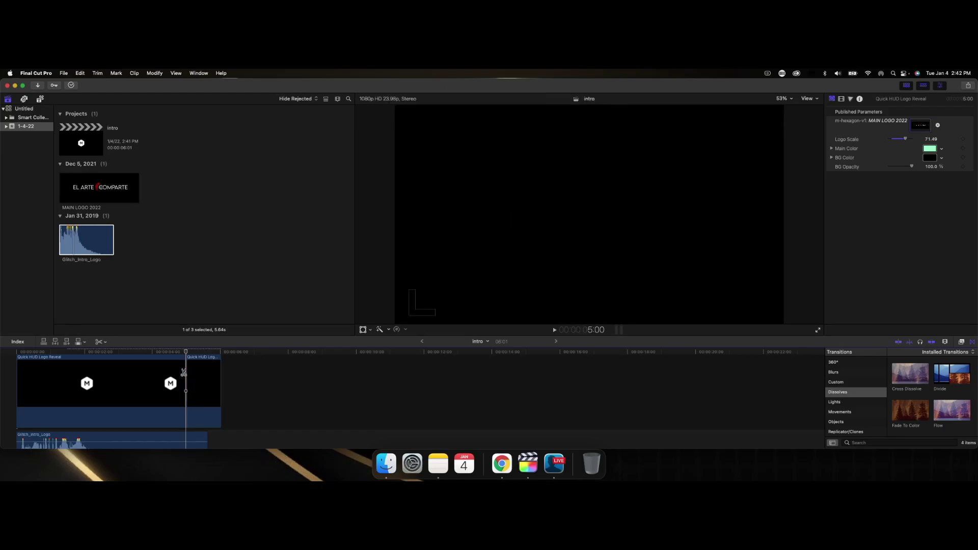
pyautogui.scroll(-3, 184, 377)
pyautogui.click(185, 405)
pyautogui.click(191, 402)
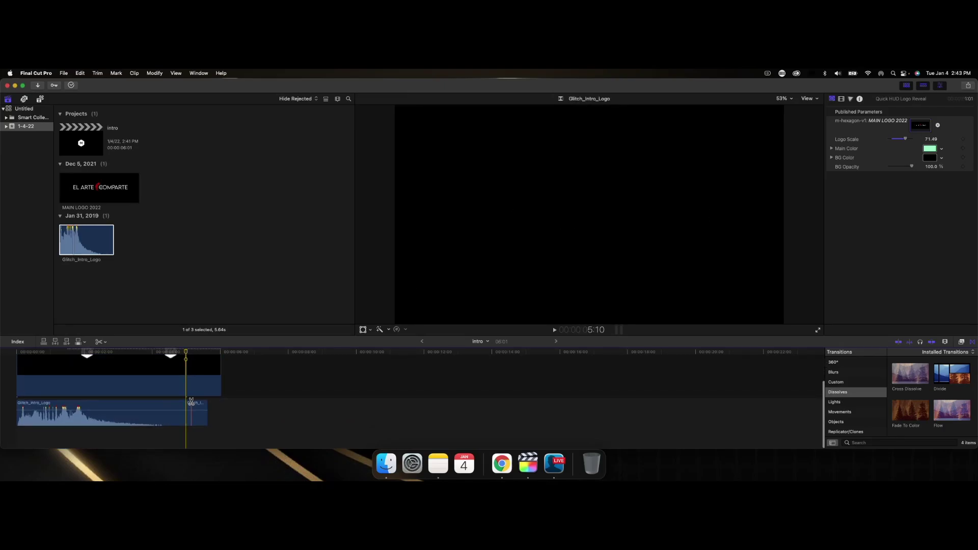
pyautogui.scroll(3, 191, 403)
pyautogui.press('a')
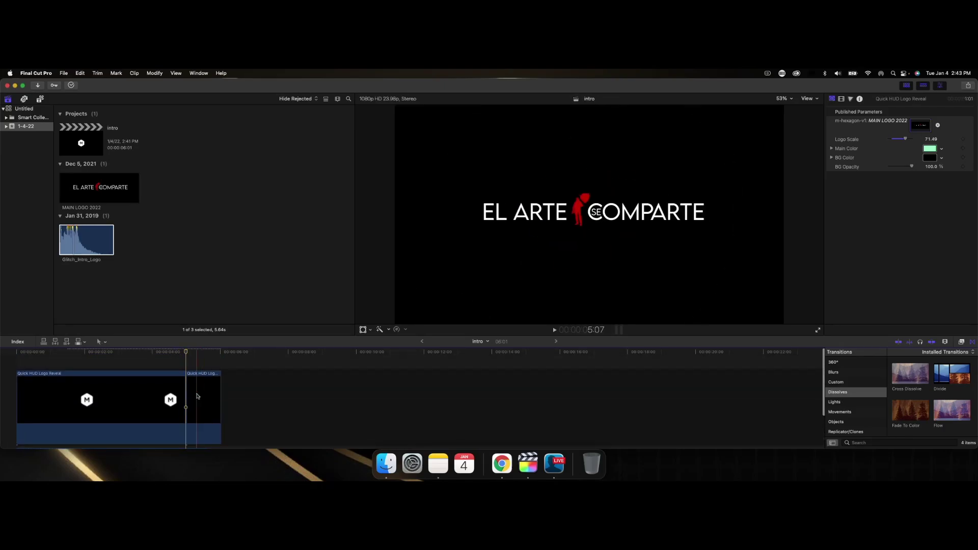
# Delete the parts of the Quick HUD Logo Reveal clip and the glitch audio that follow the 5:00 cut
pyautogui.click(203, 397)
pyautogui.press('Delete')
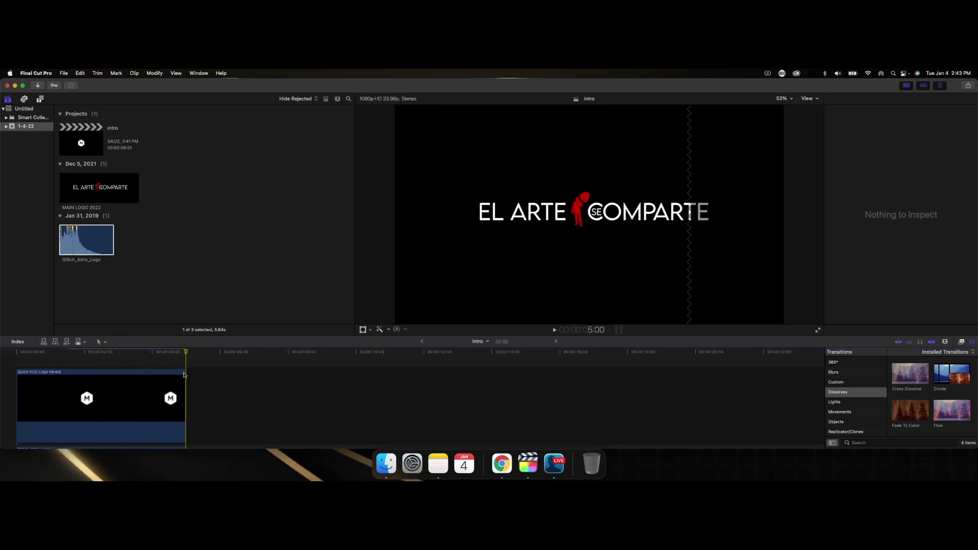
# Trim the ends of the Quick HUD Logo Reveal clip and the Glitch_Intro_Logo audio to 3:00 and play the intro from its start
pyautogui.scroll(-2, 184, 375)
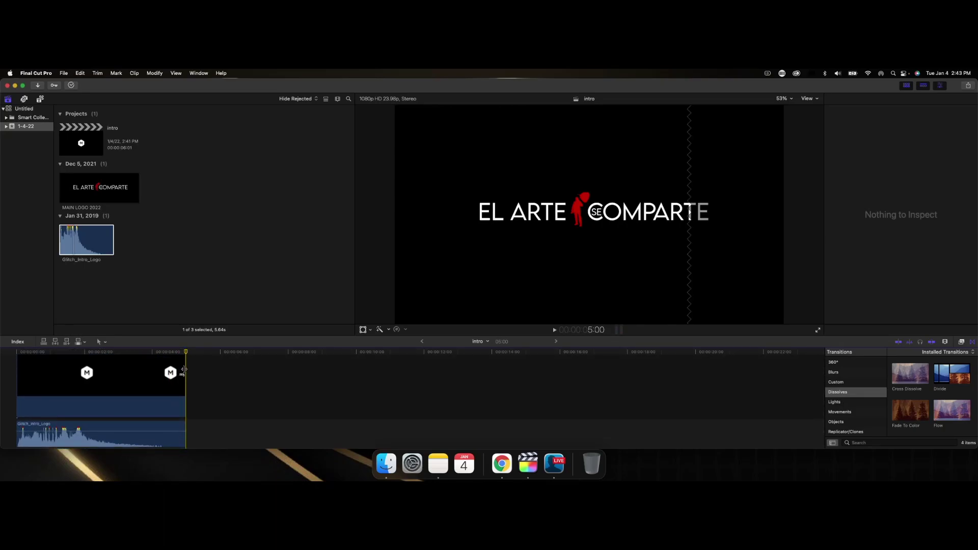
pyautogui.moveTo(184, 369); pyautogui.dragTo(116, 371)
pyautogui.scroll(-2, 146, 387)
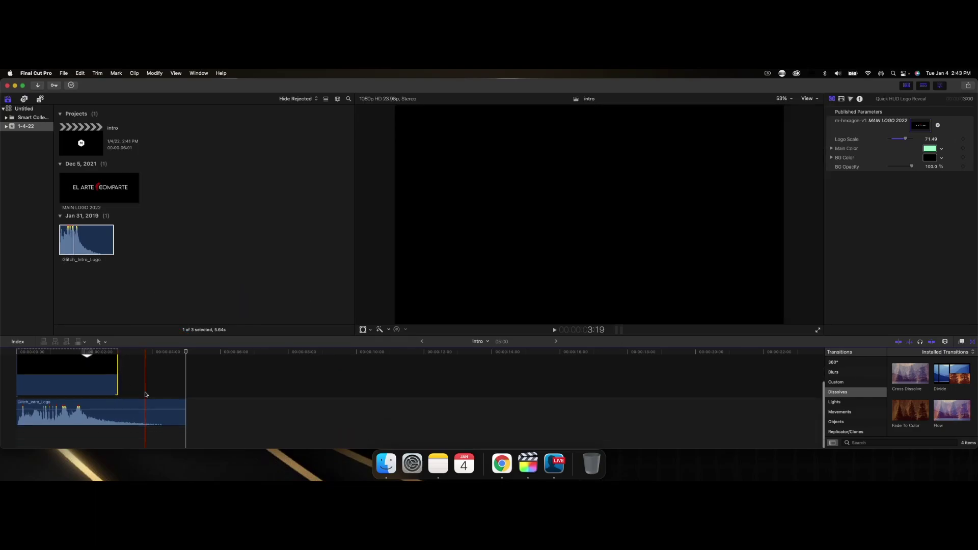
pyautogui.moveTo(183, 404); pyautogui.dragTo(117, 401)
pyautogui.click(16, 354)
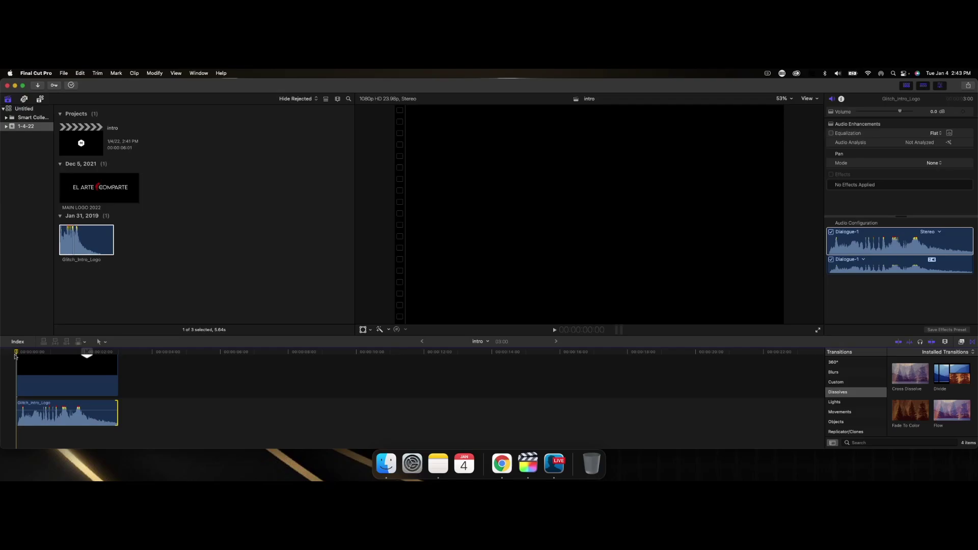
pyautogui.press('space')
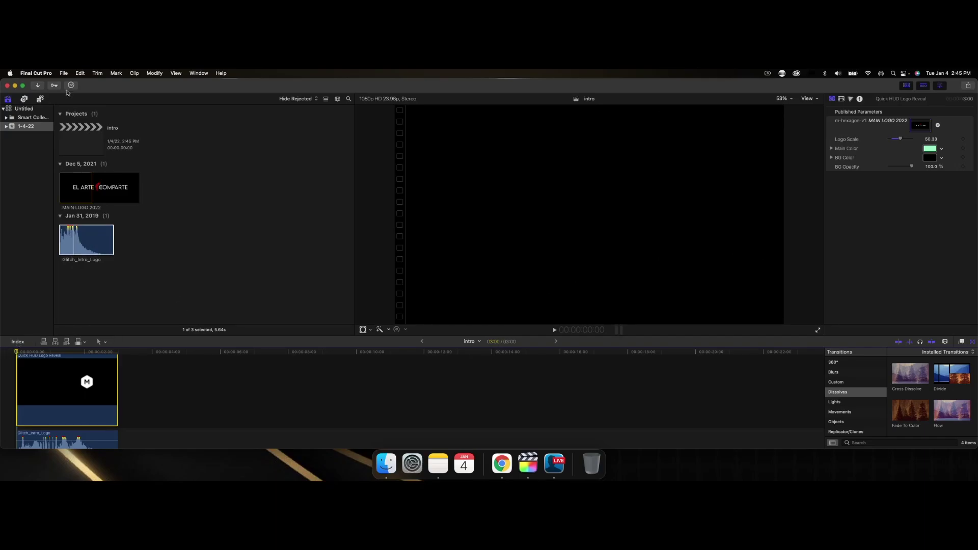
# Export the intro project with the default Export File destination, titled "intro elartesecomparte", and save it to the Desktop
pyautogui.click(63, 74)
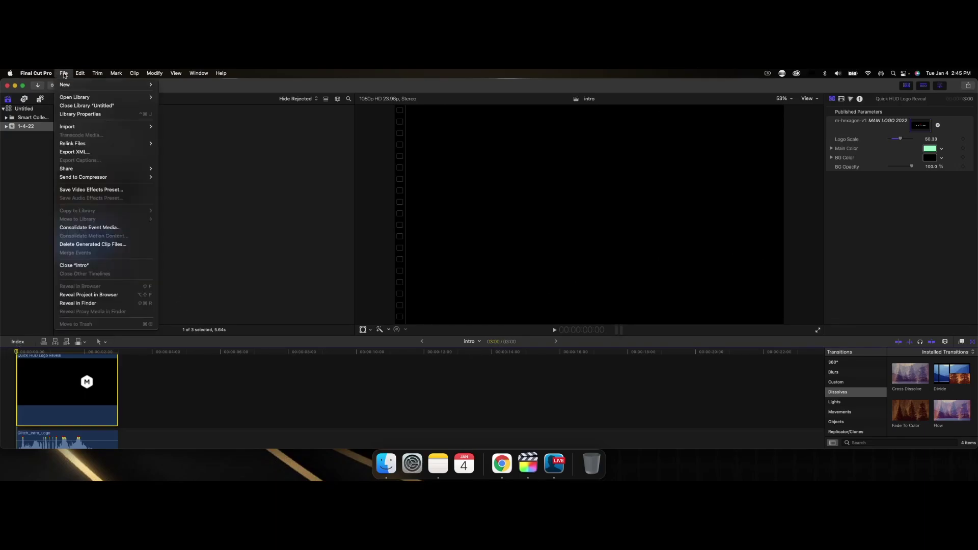
pyautogui.moveTo(119, 169)
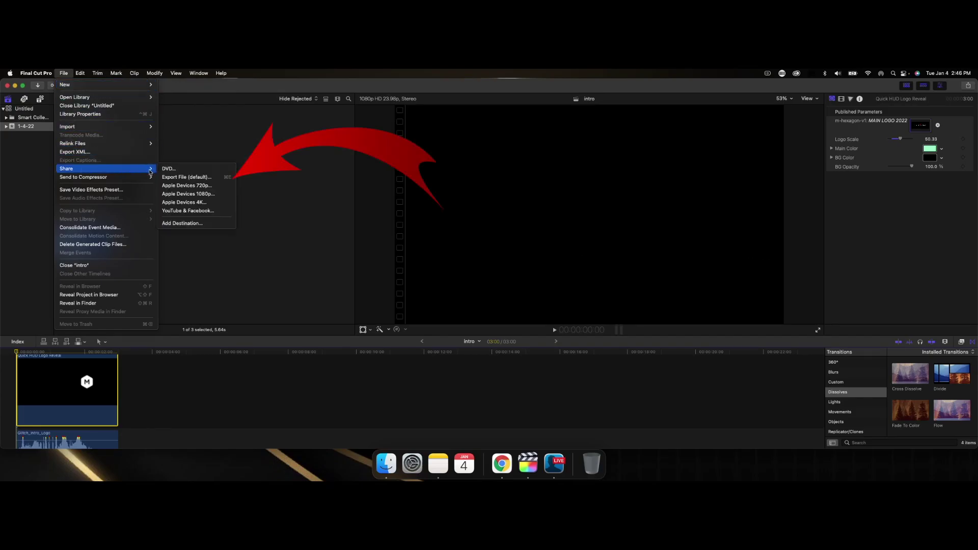
pyautogui.click(175, 178)
pyautogui.click(544, 164)
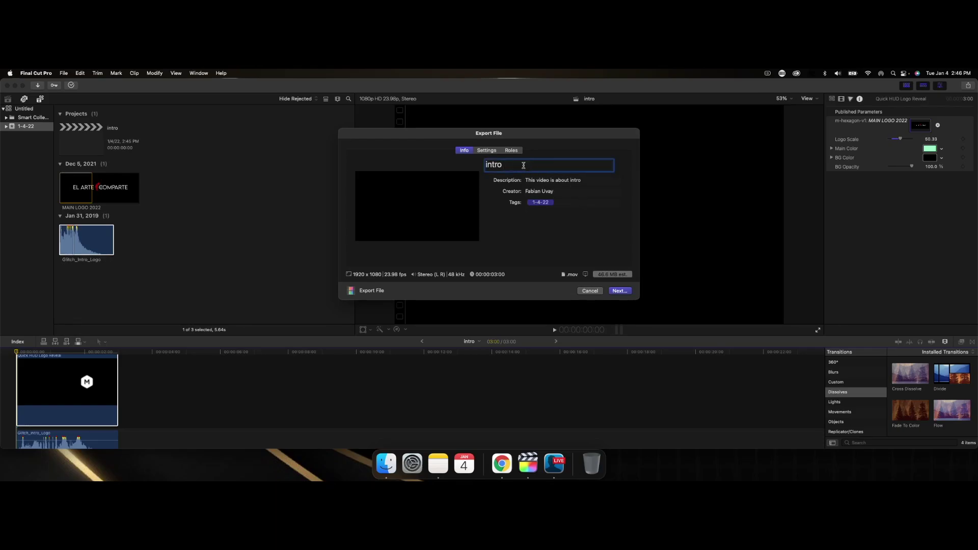
pyautogui.write('elartesecomparte')
pyautogui.click(620, 291)
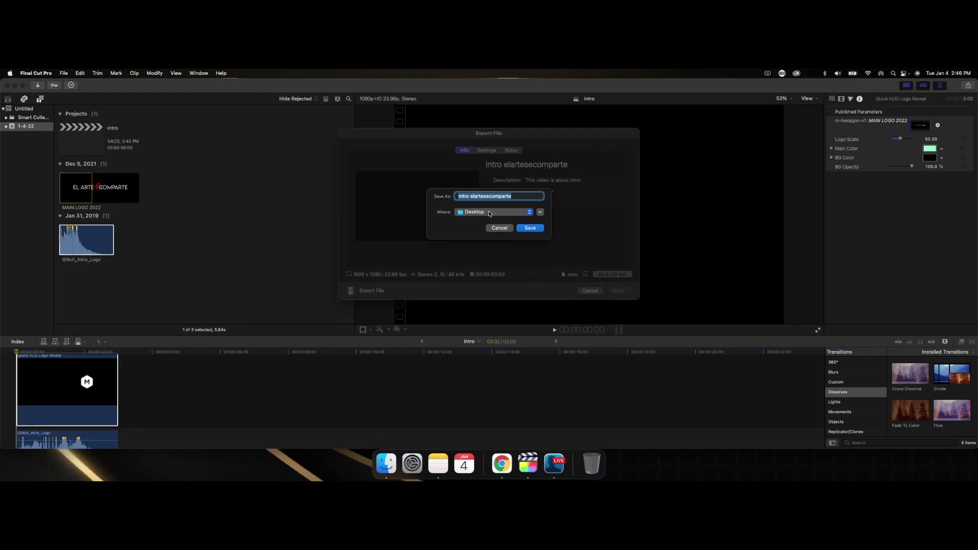
pyautogui.click(540, 212)
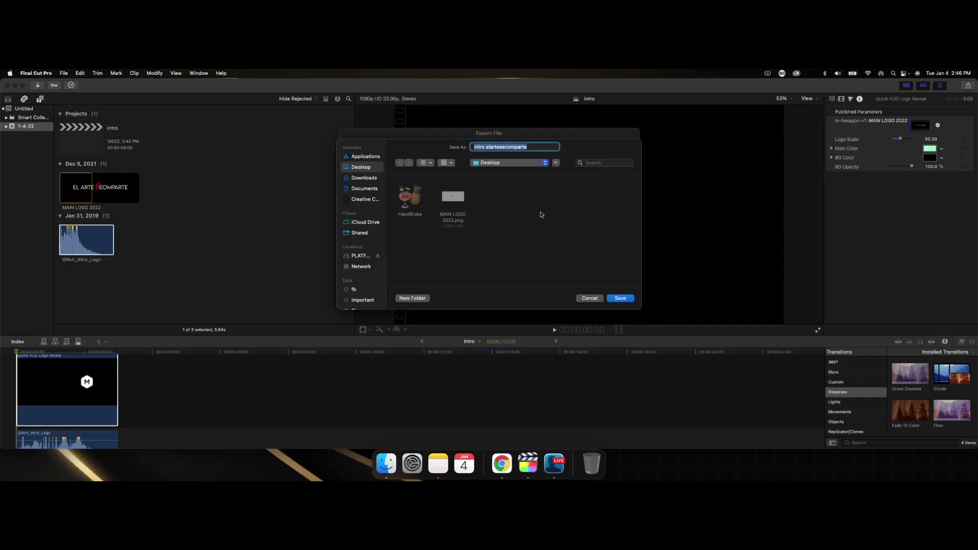
pyautogui.click(621, 299)
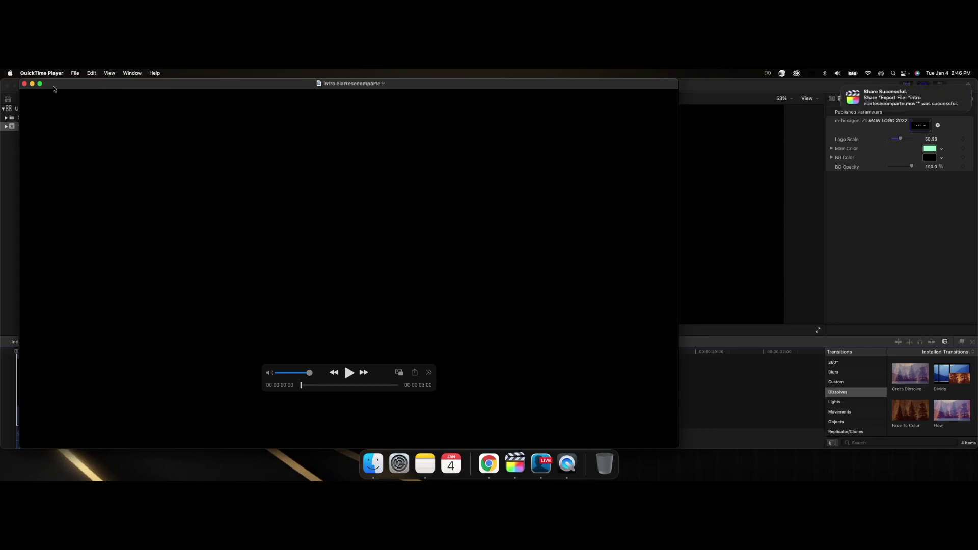
# Play the exported intro video full screen in QuickTime Player
pyautogui.moveTo(66, 83); pyautogui.dragTo(87, 85)
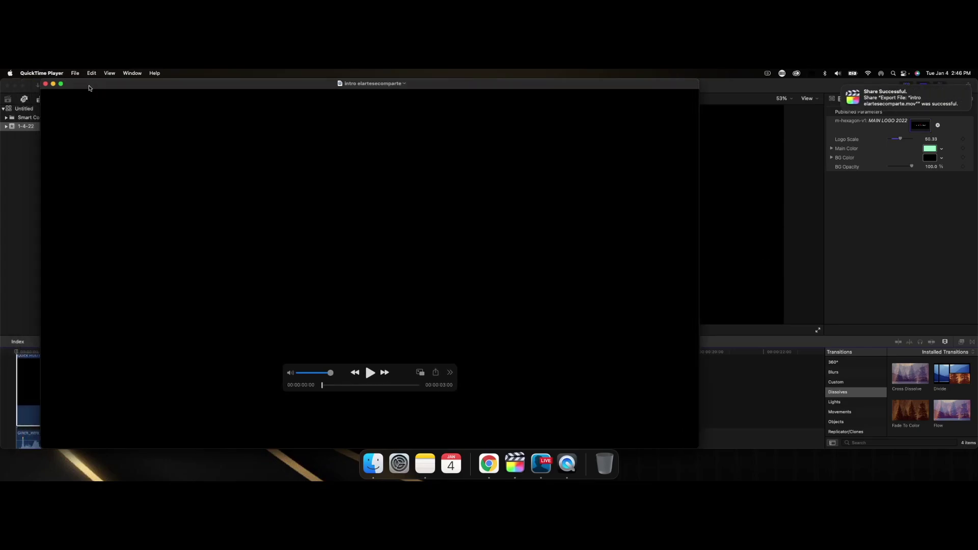
pyautogui.click(61, 85)
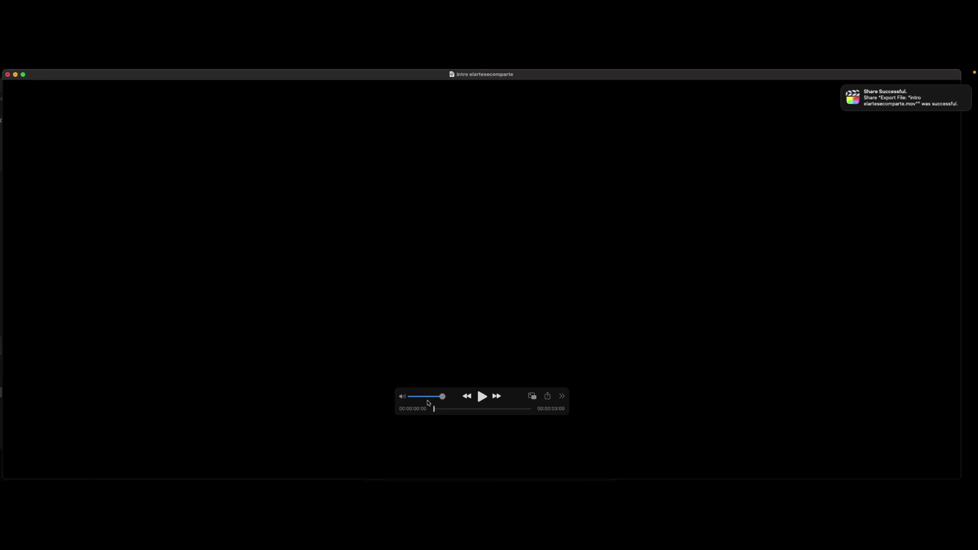
pyautogui.click(490, 397)
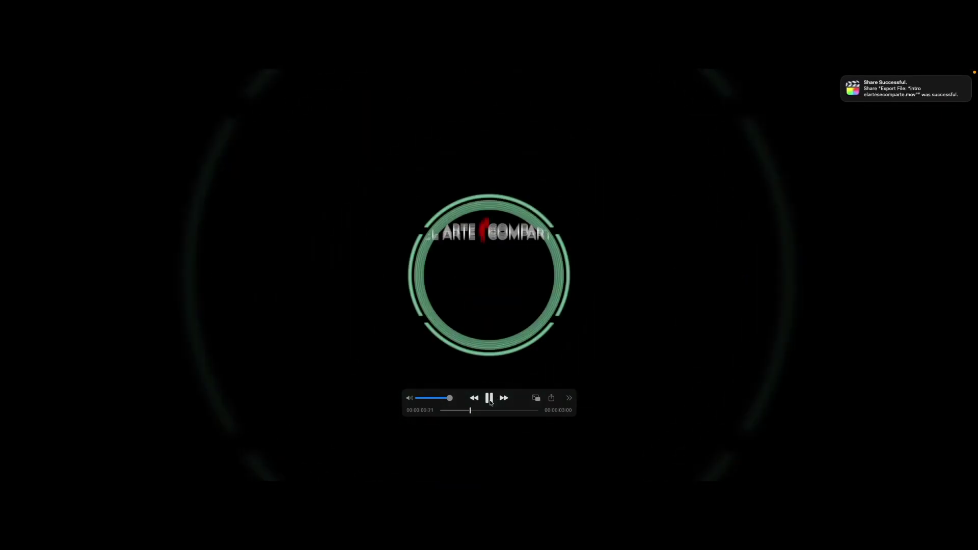